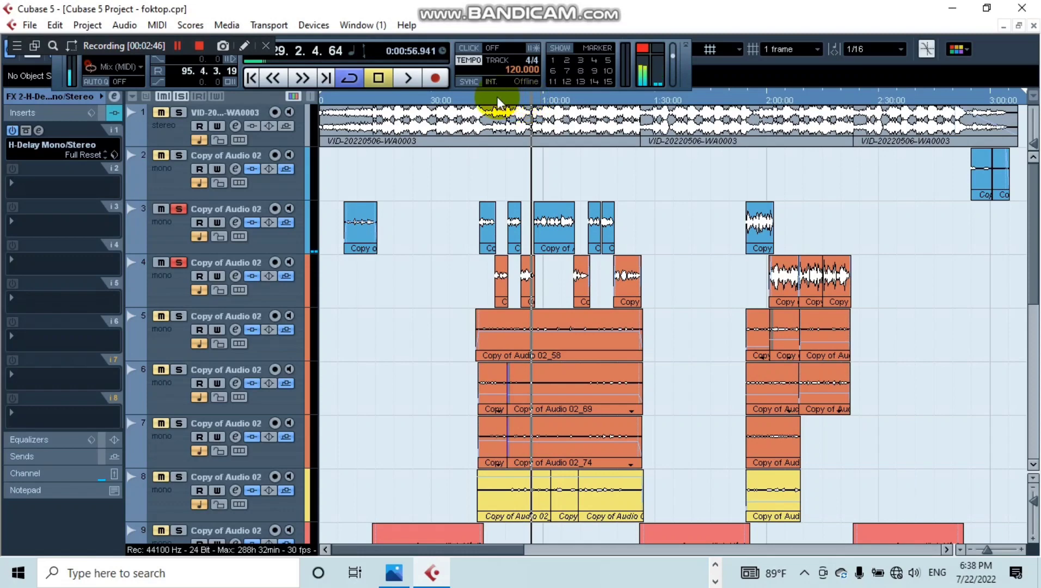
Play the soloed vocal tracks from about 0:46 in the project, stopping after roughly ten seconds
click(493, 101)
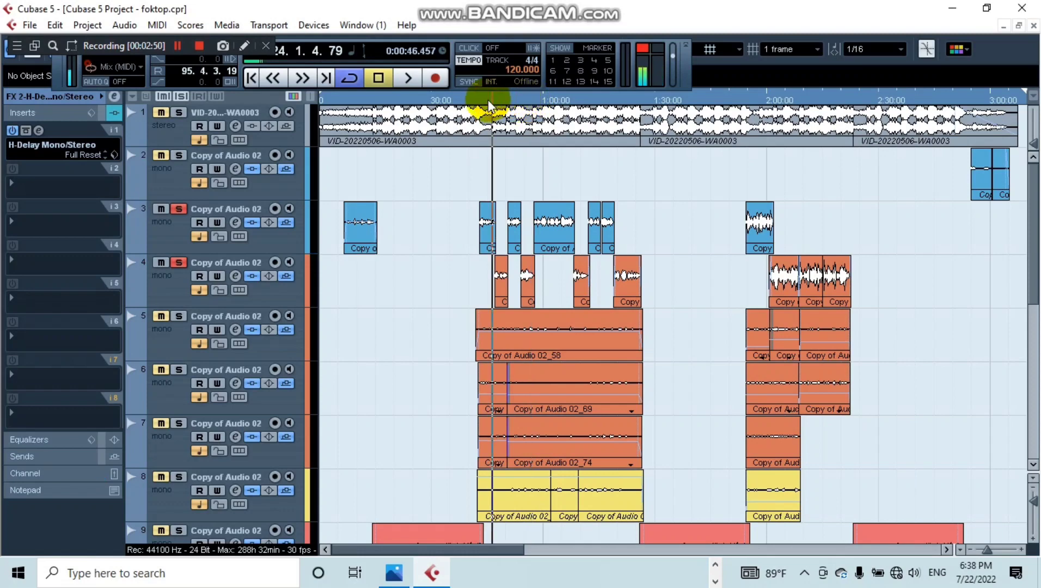
key(space)
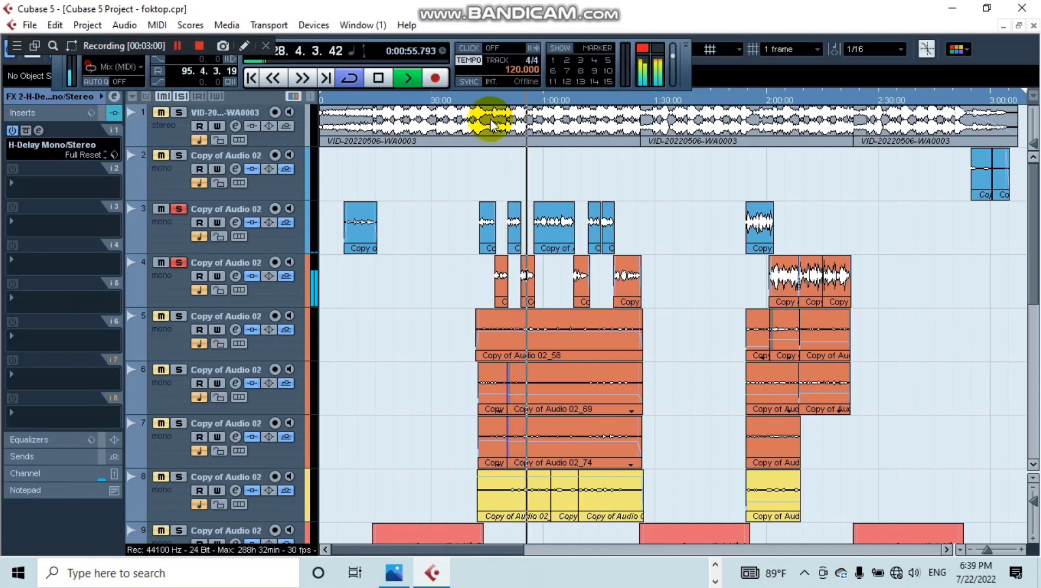
key(space)
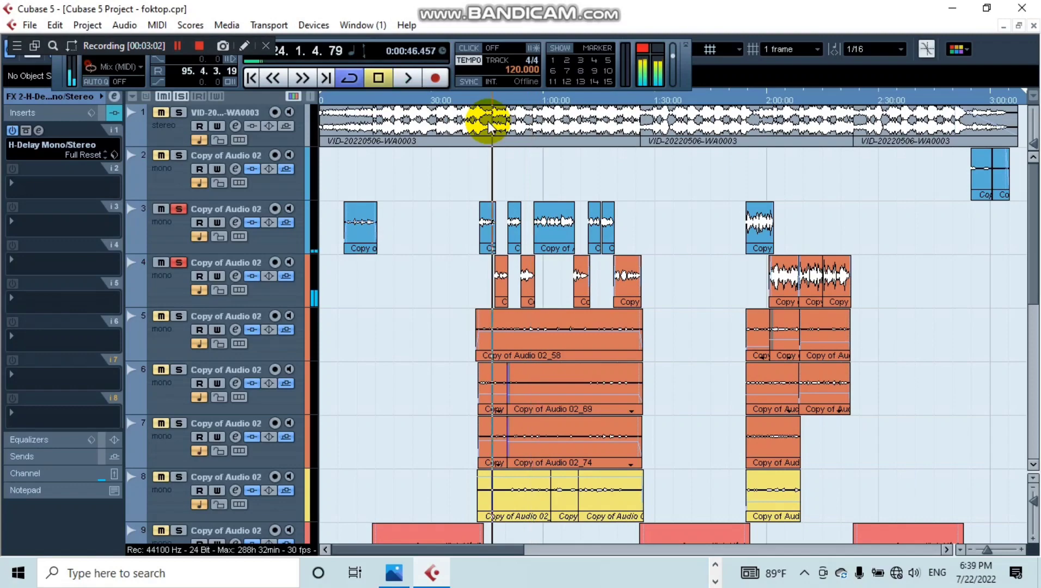
Open the Group 1 channel settings and review its Reverb A and Vocal Rider Live Stereo insert settings
scroll(406, 316, down, 6)
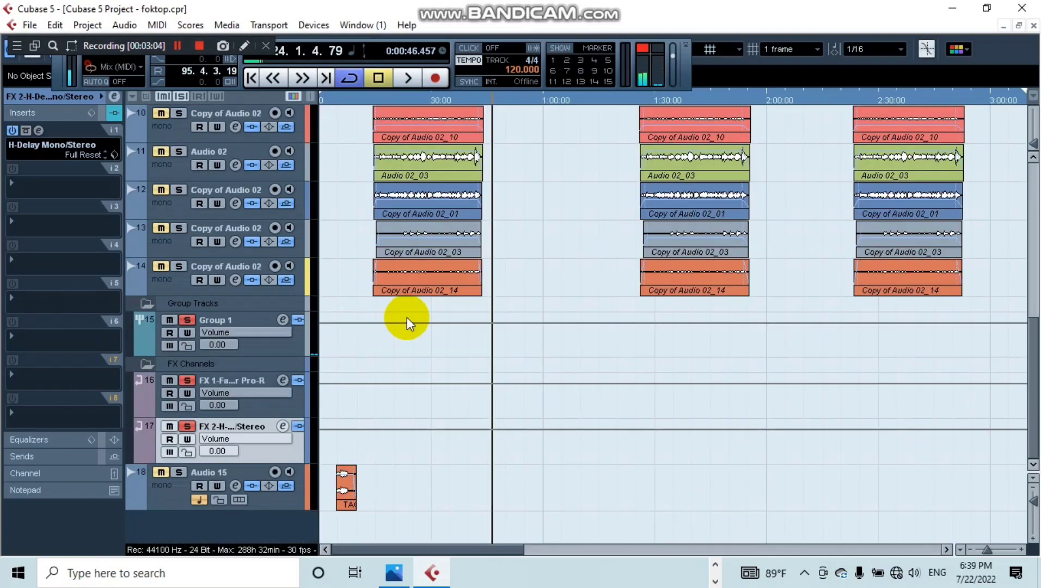
click(267, 346)
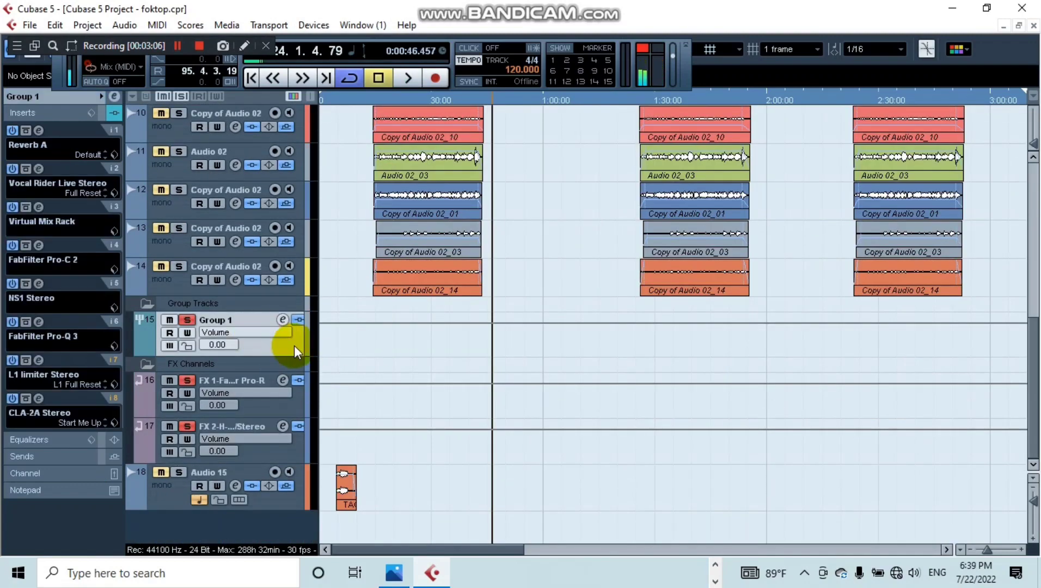
click(284, 320)
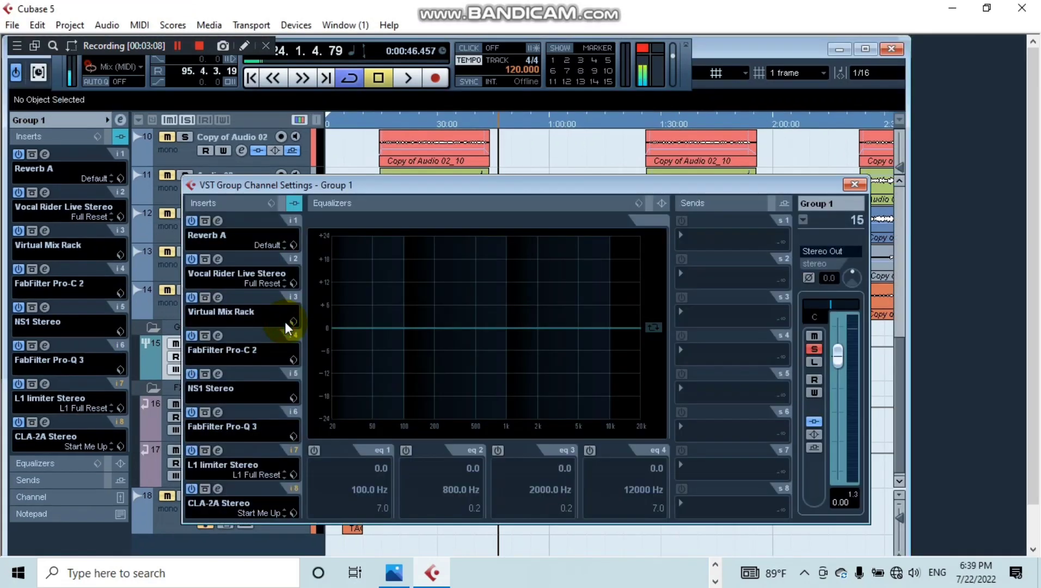
click(218, 220)
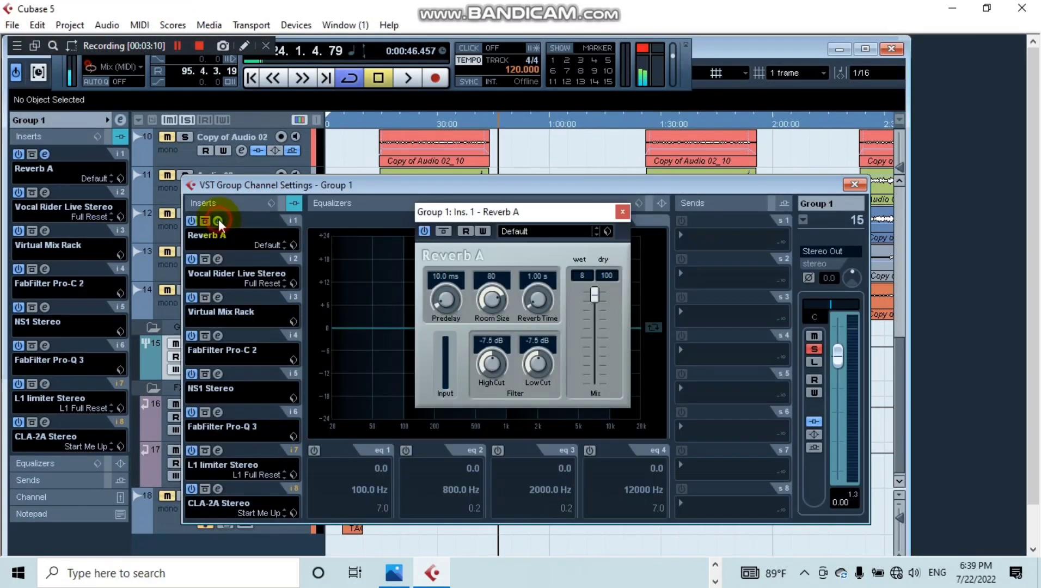
click(622, 213)
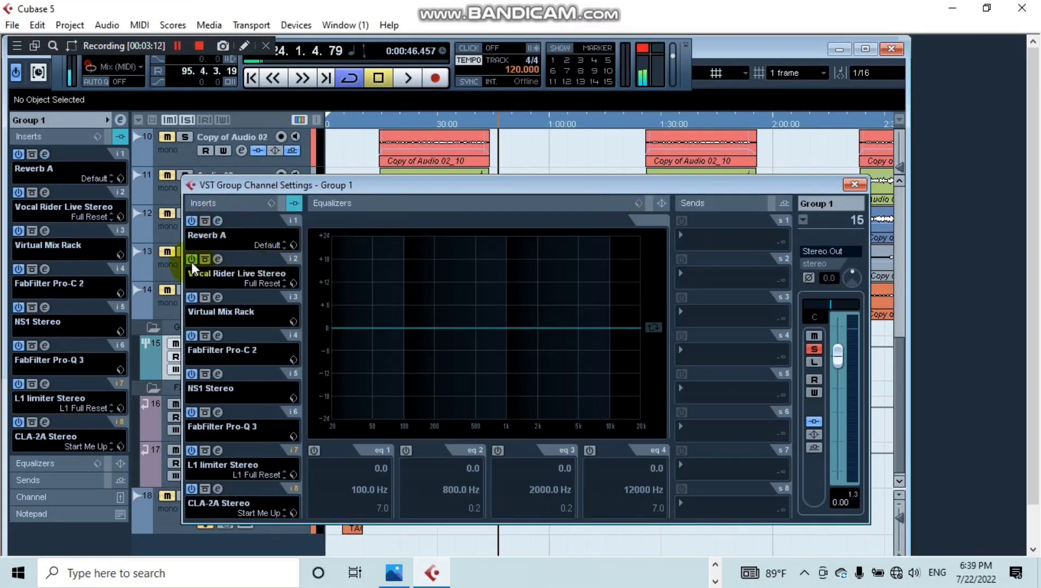
click(216, 259)
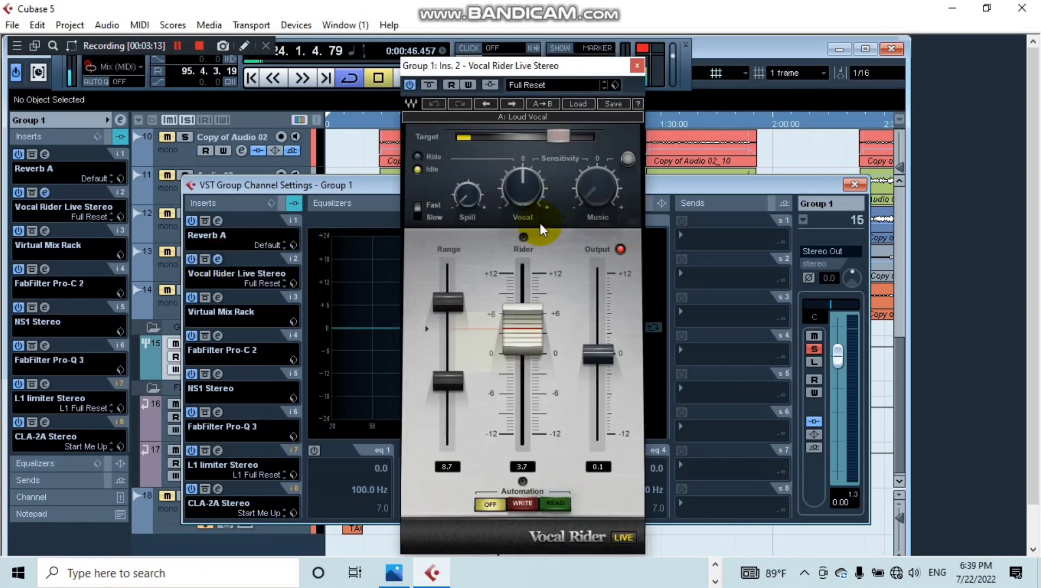
click(639, 68)
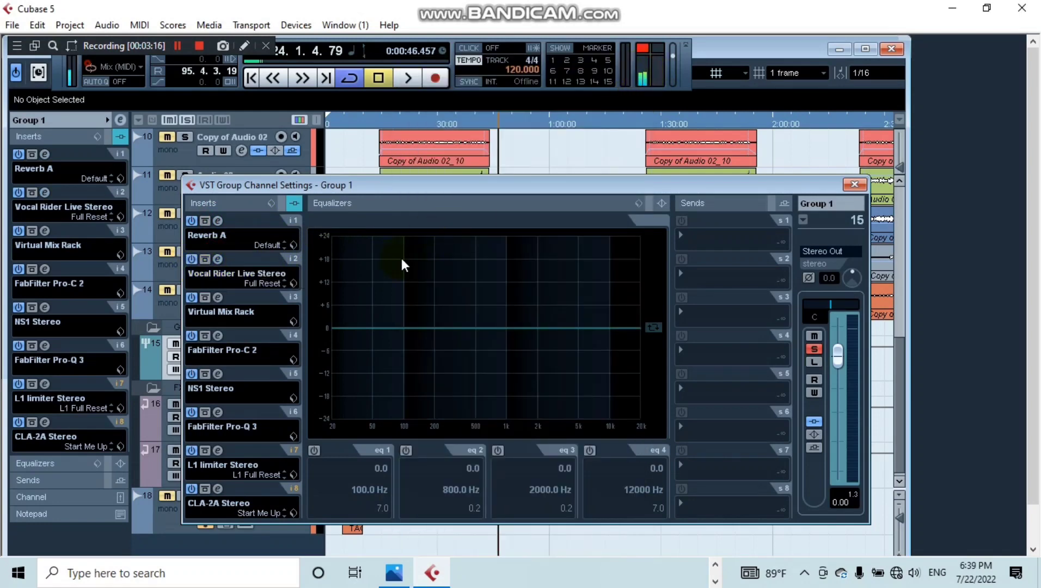
Review Group 1's Virtual Mix Rack insert, then briefly play the soloed vocals through the group chain
click(217, 298)
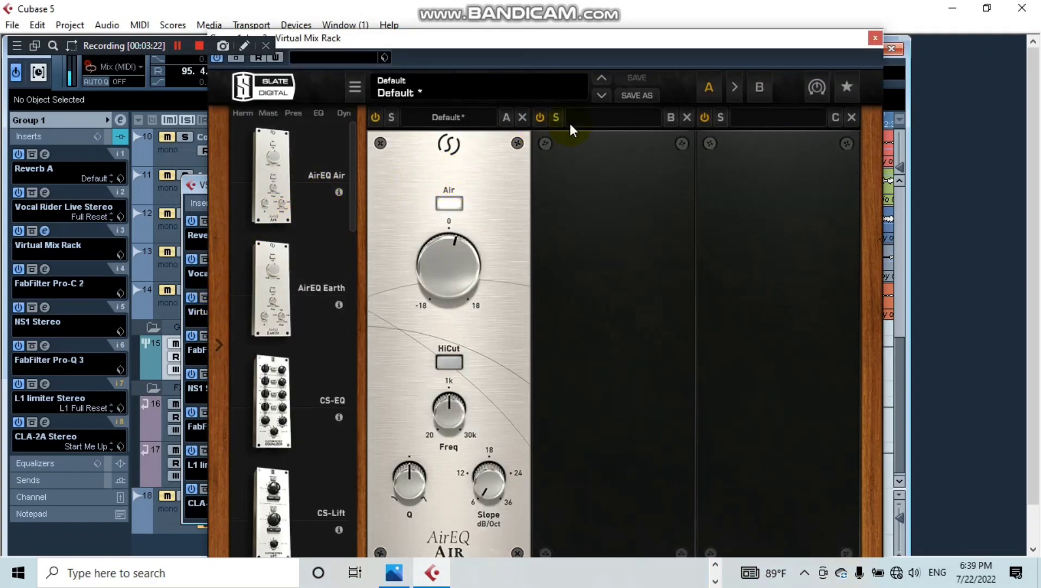
click(874, 37)
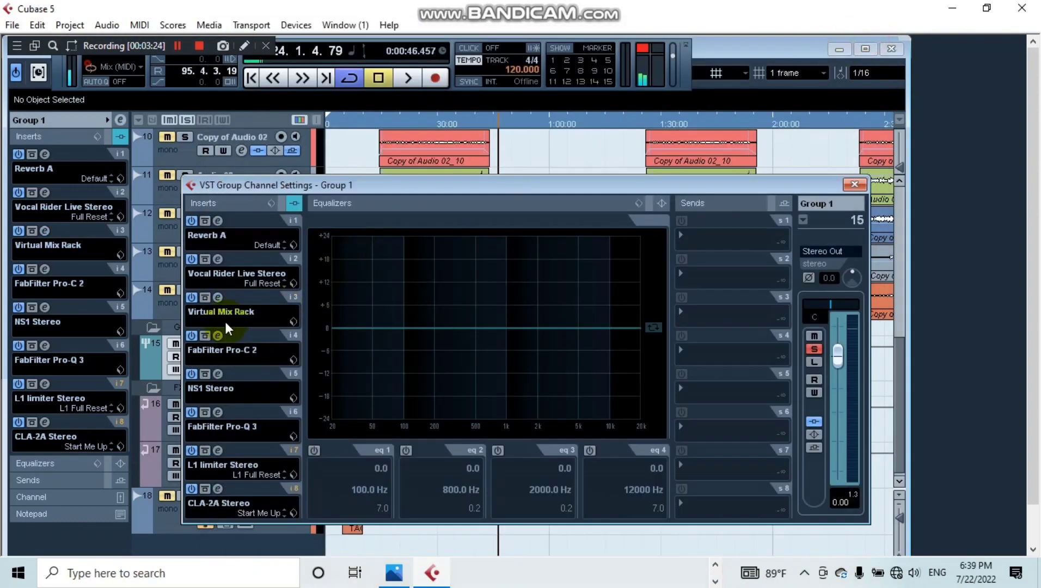
key(space)
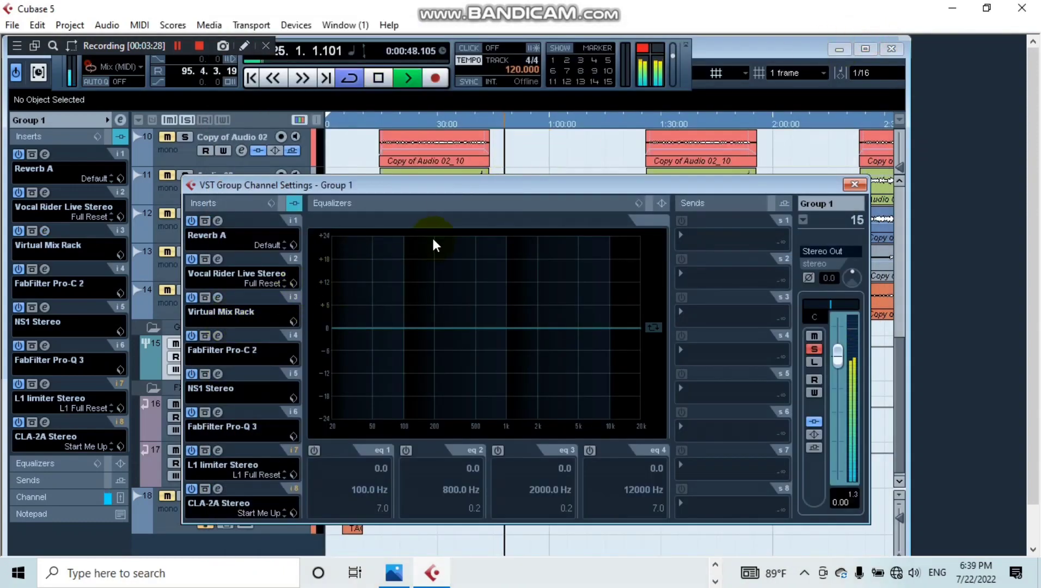
key(space)
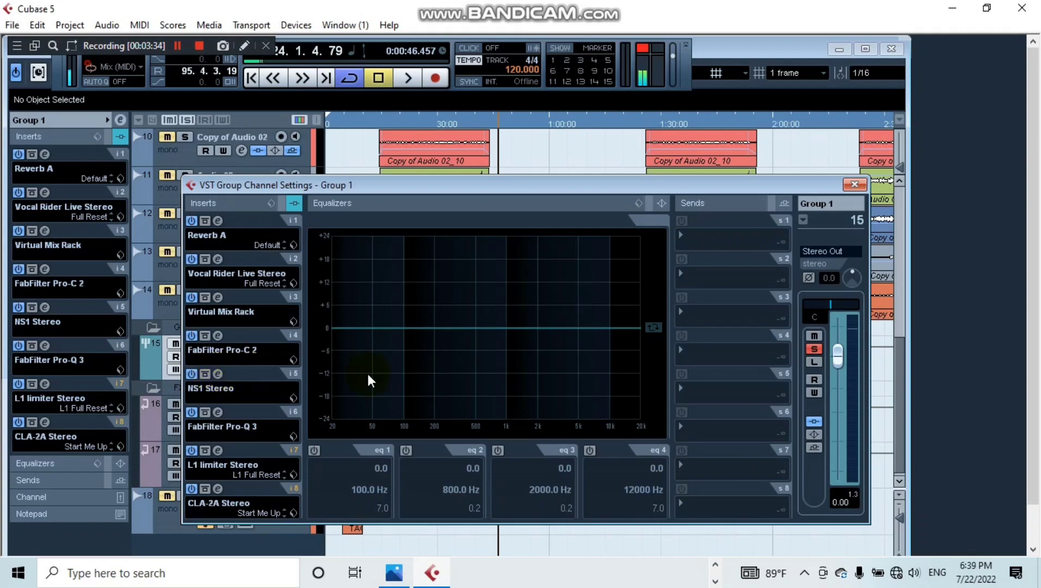
Review Group 1's FabFilter Pro-C 2, L1 limiter Stereo and CLA-2A Stereo inserts, then close the channel settings
click(220, 336)
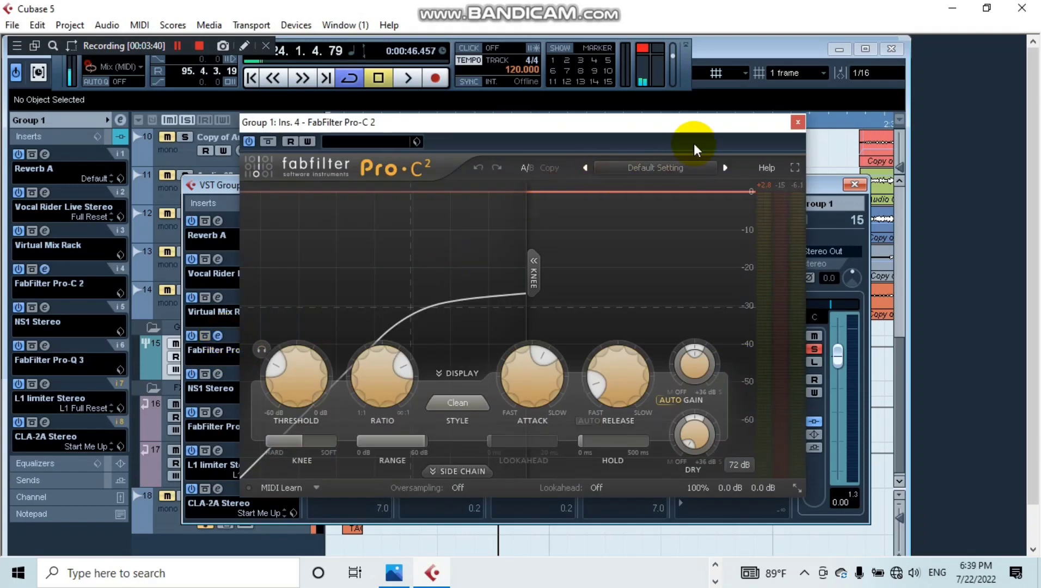
click(796, 123)
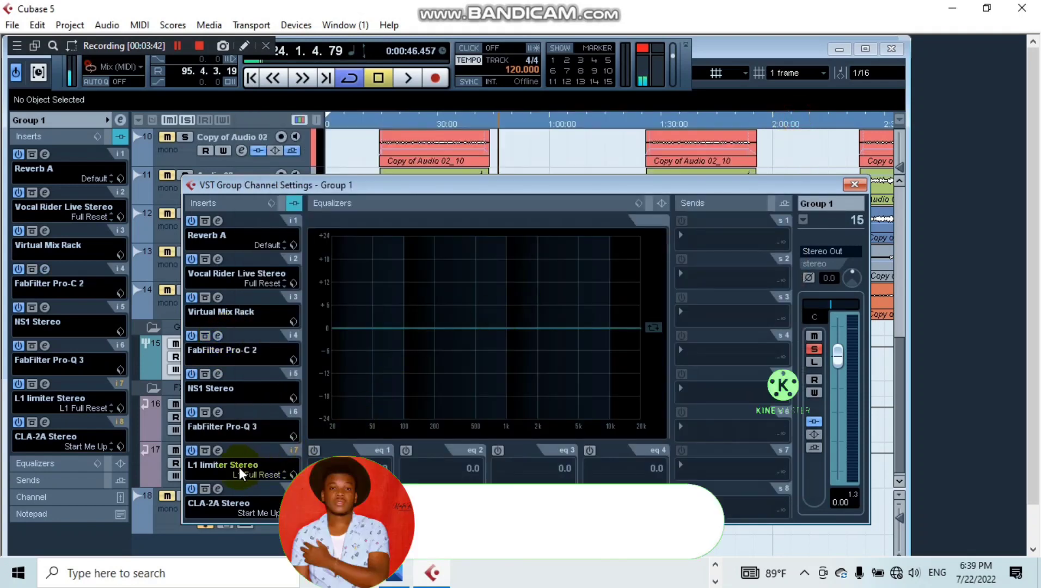
click(218, 450)
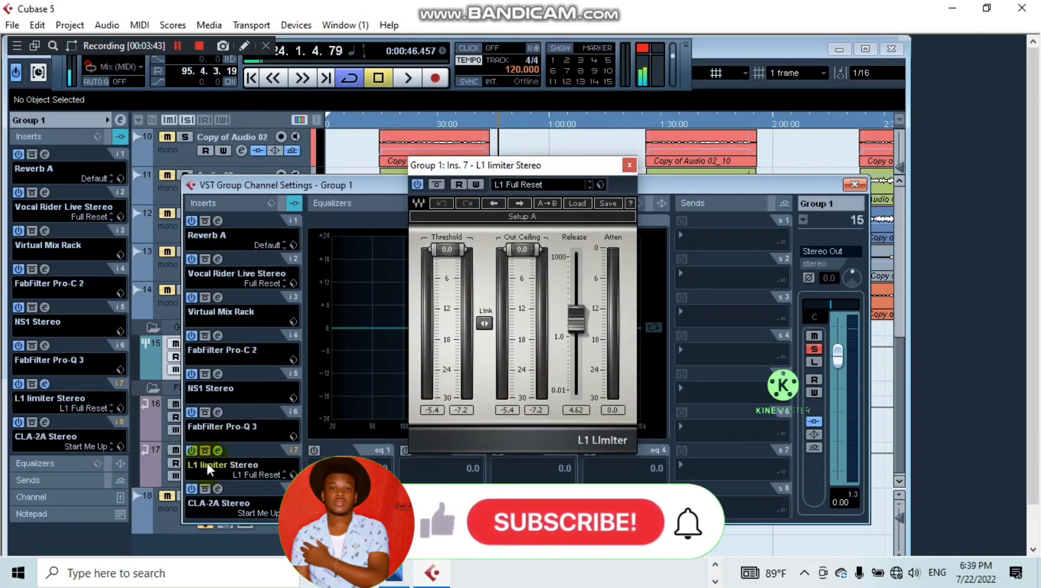
click(629, 165)
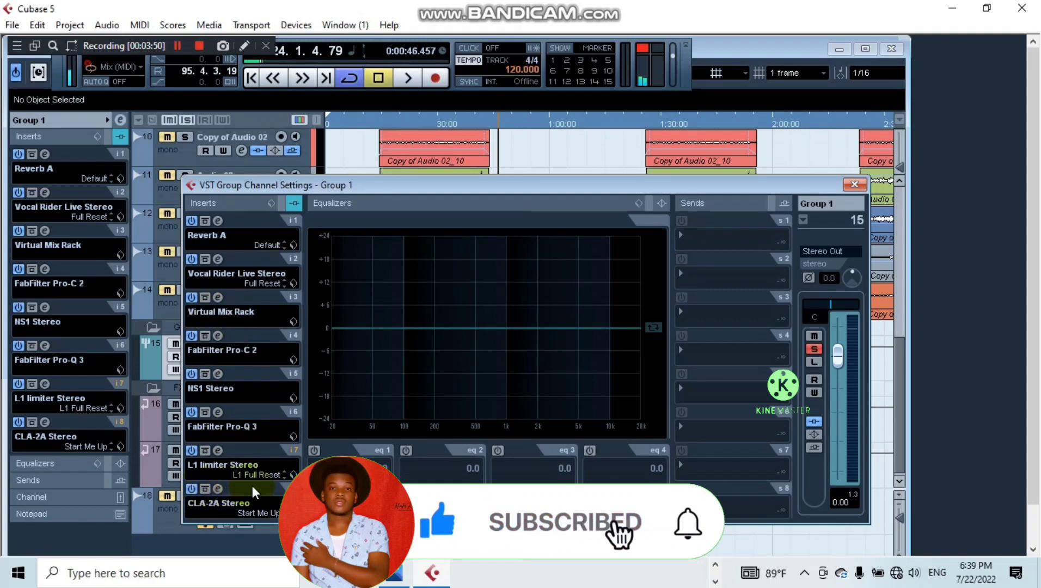
click(216, 489)
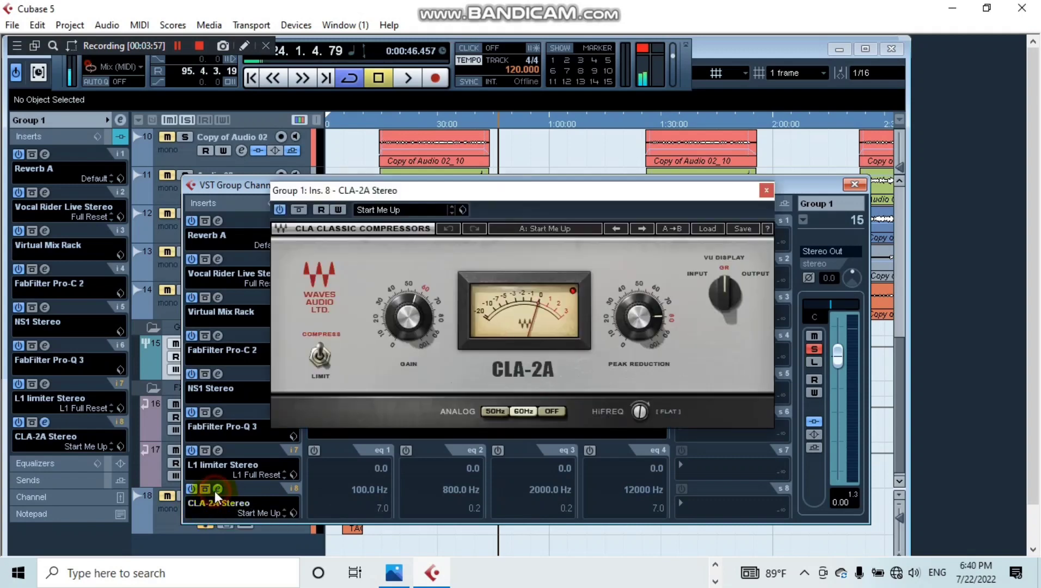
click(772, 187)
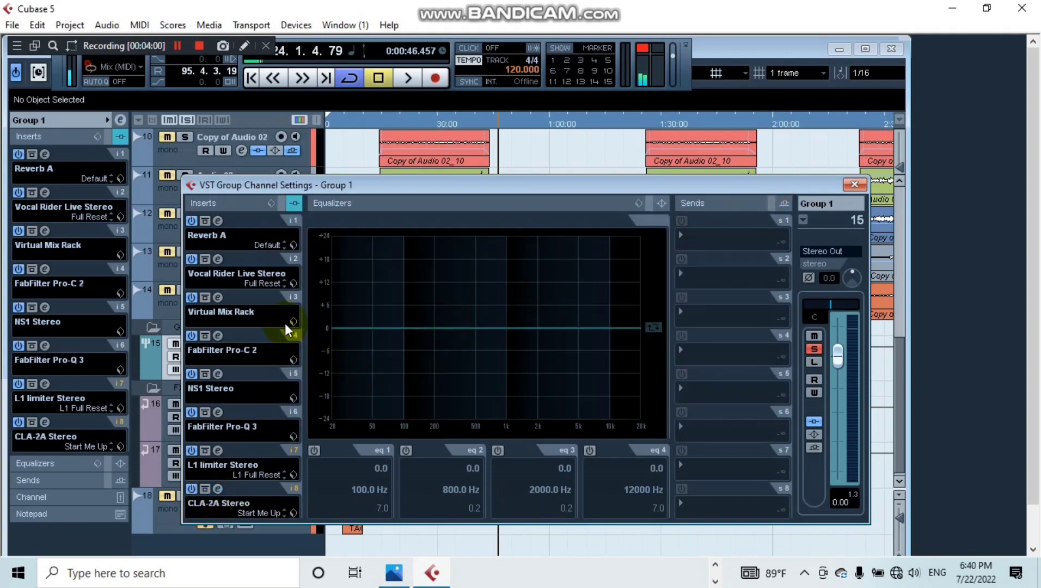
click(854, 185)
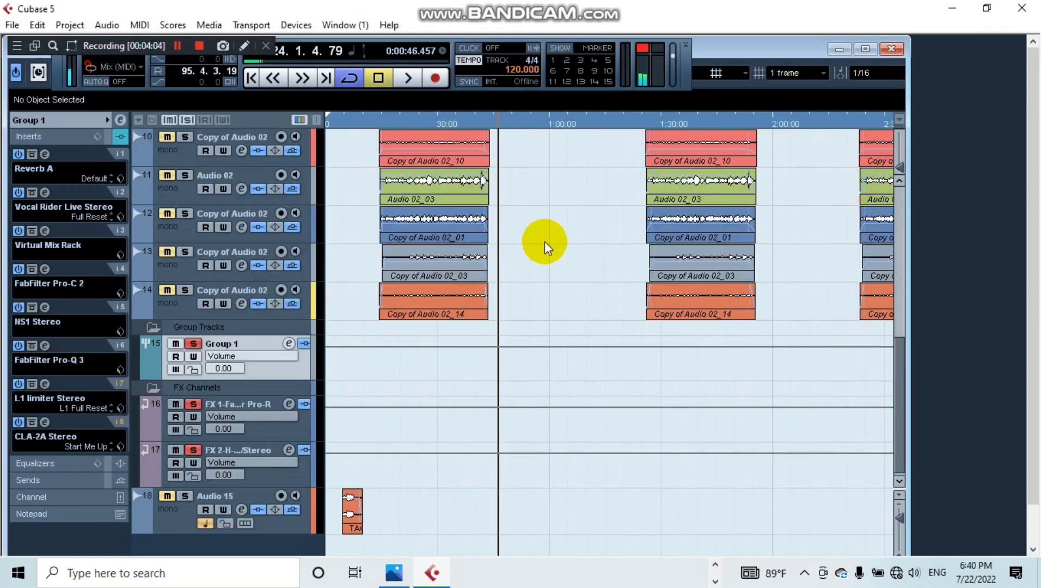
Select vocal track 3 and review its Vocal Rider Live Mono and DeEsser insert settings
scroll(544, 241, up, 3)
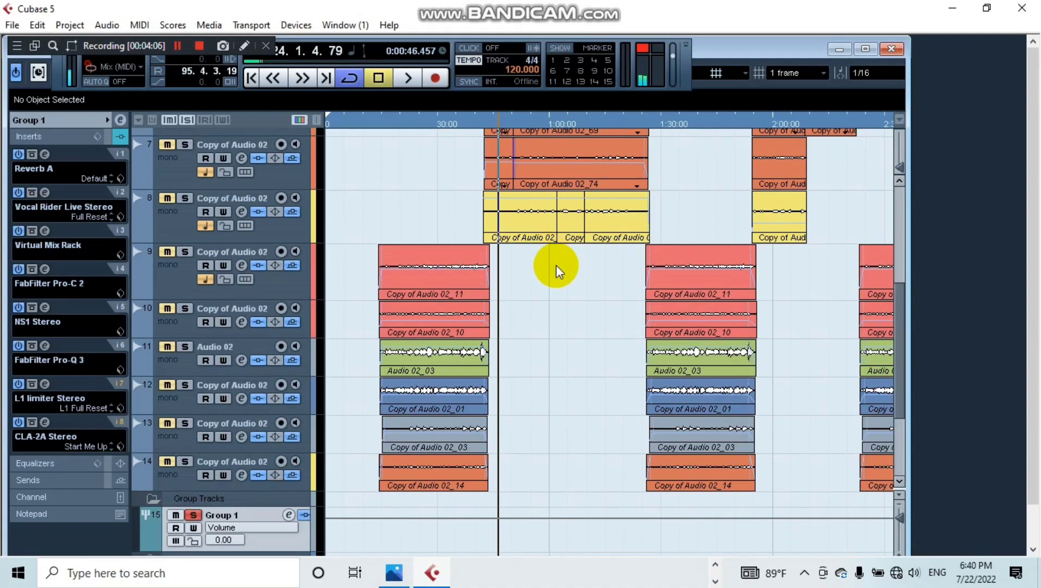
scroll(556, 266, up, 6)
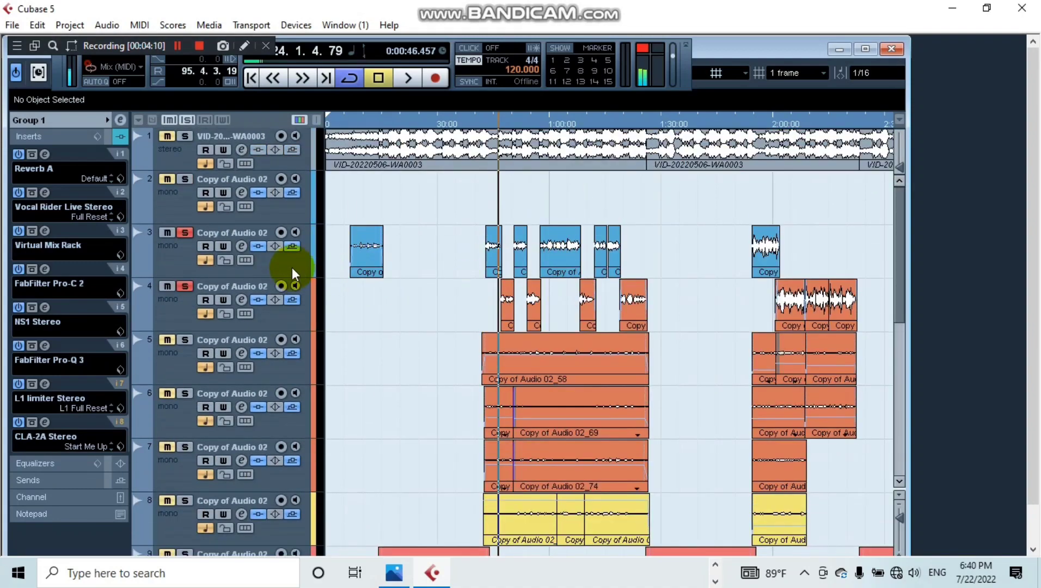
click(291, 265)
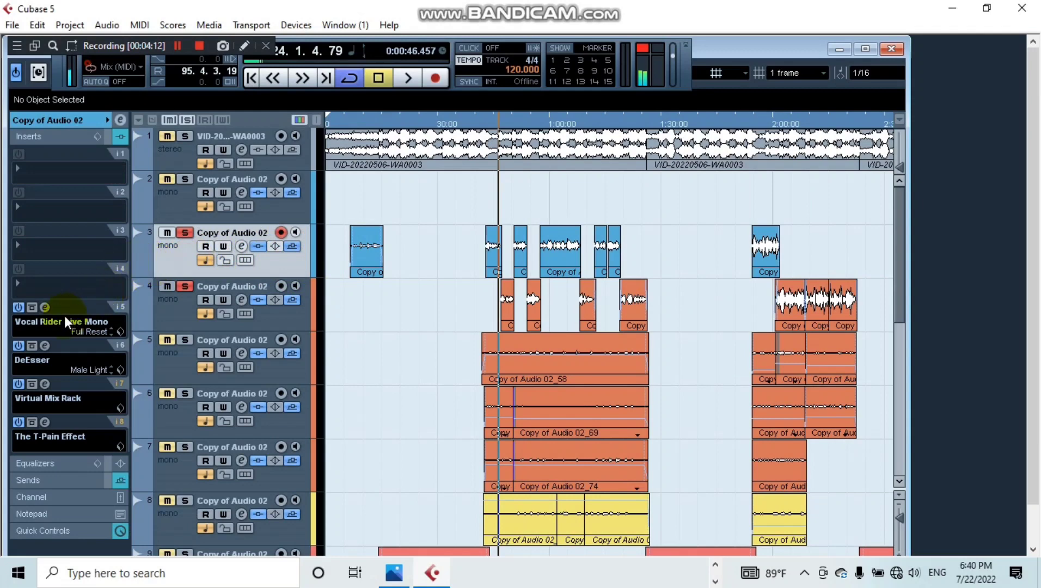
click(45, 307)
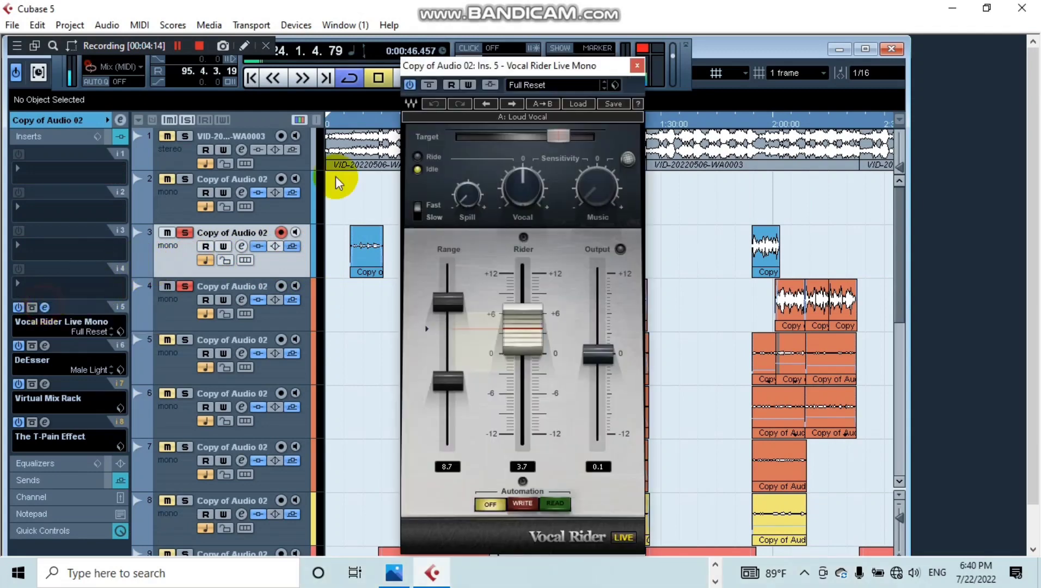
click(642, 64)
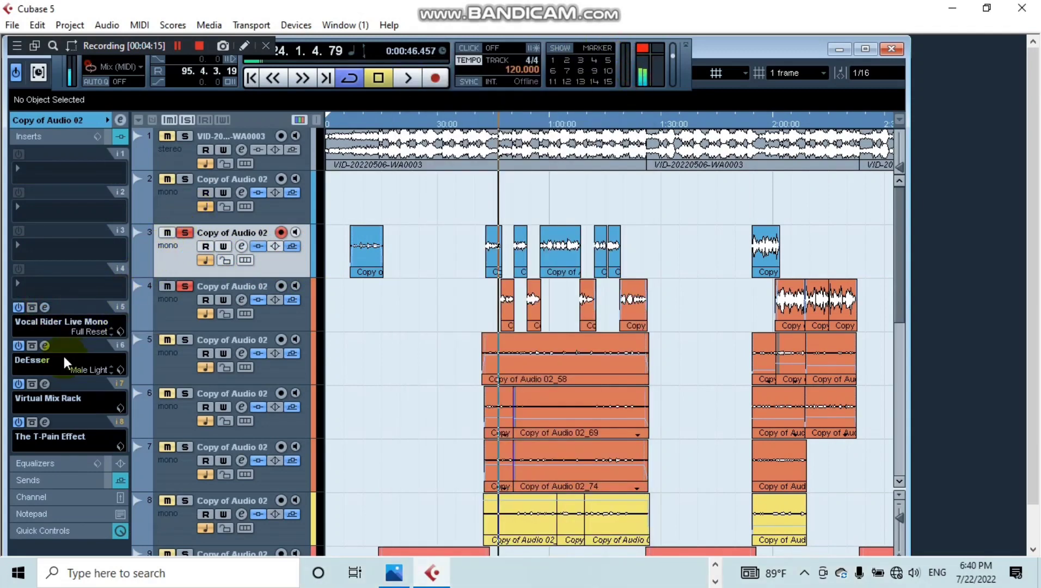
click(45, 345)
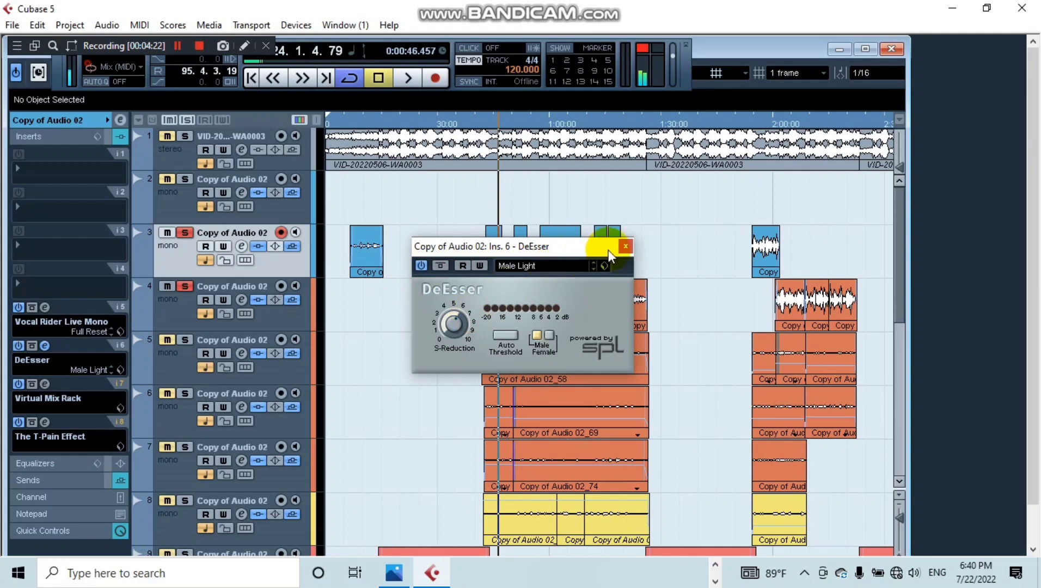
click(626, 246)
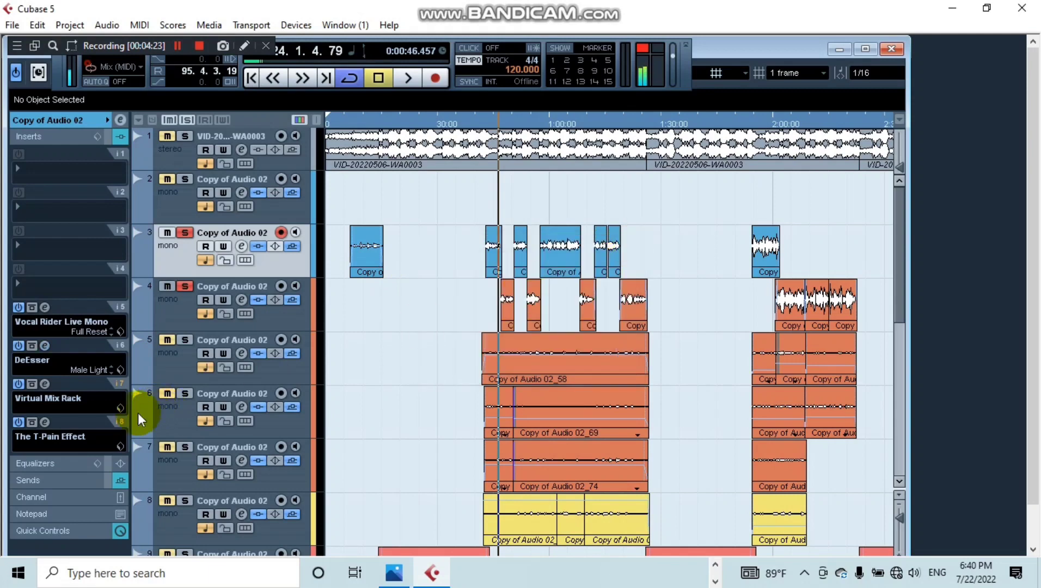
Review the Virtual Mix Rack and The T-Pain Effect insert settings on vocal track 3
click(46, 383)
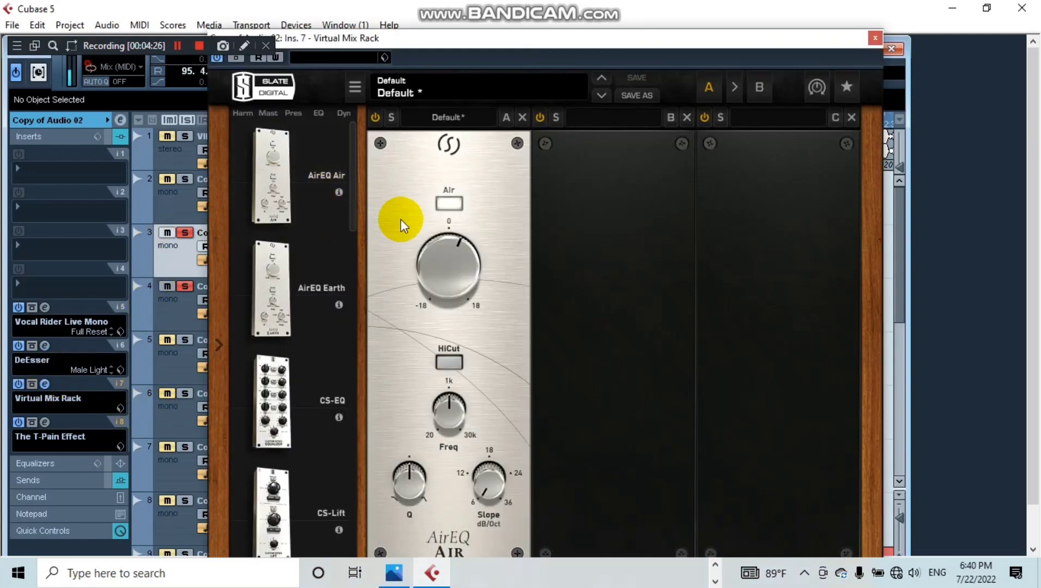
click(875, 38)
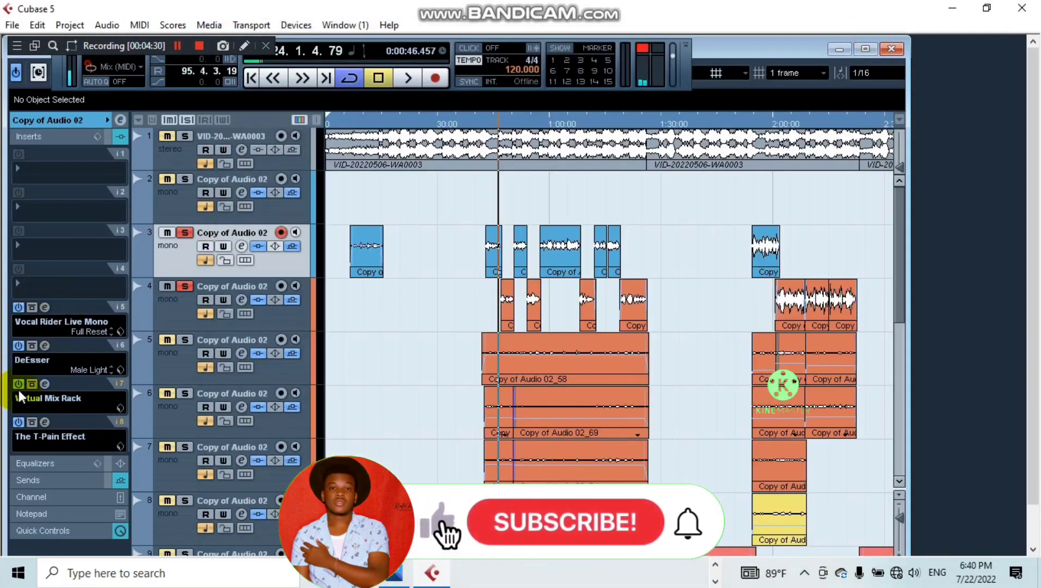
click(44, 422)
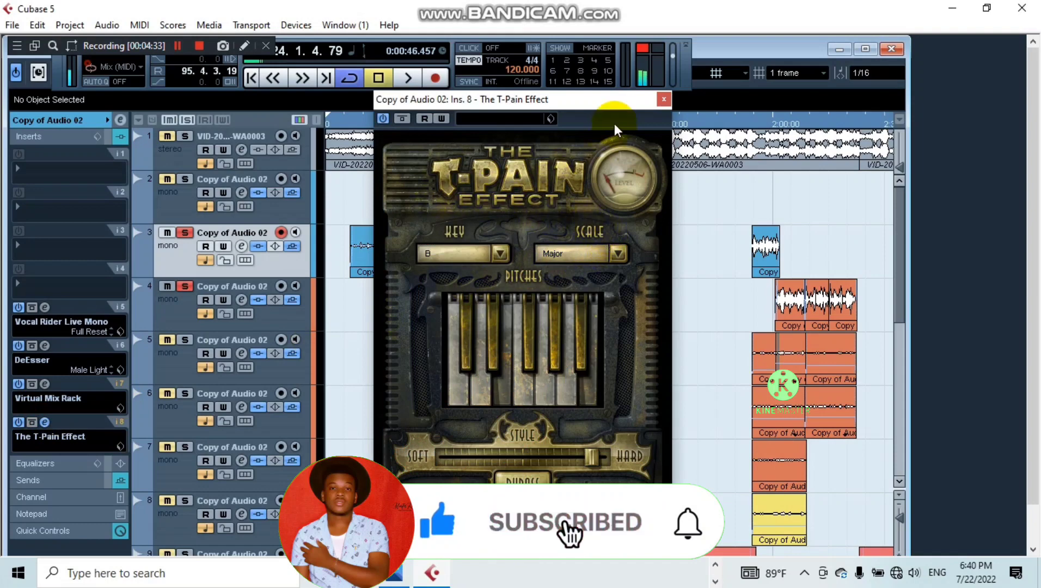
click(663, 99)
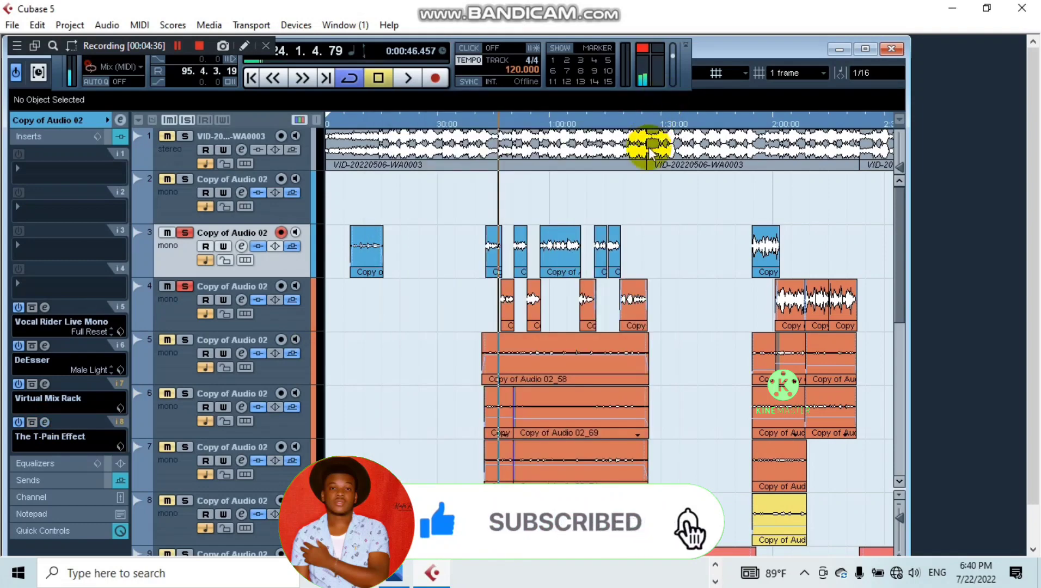
scroll(682, 272, down, 8)
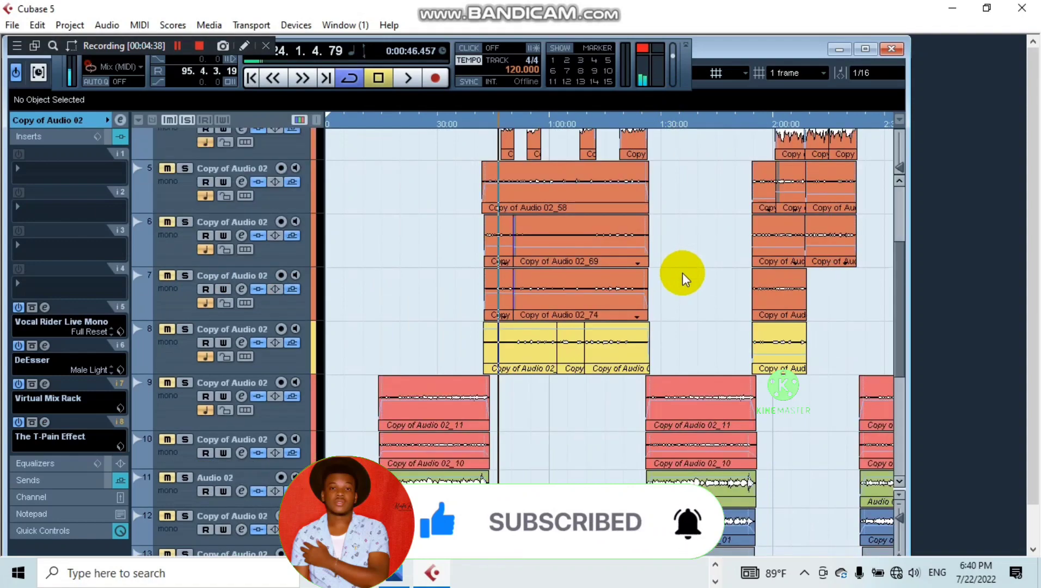
scroll(598, 325, up, 9)
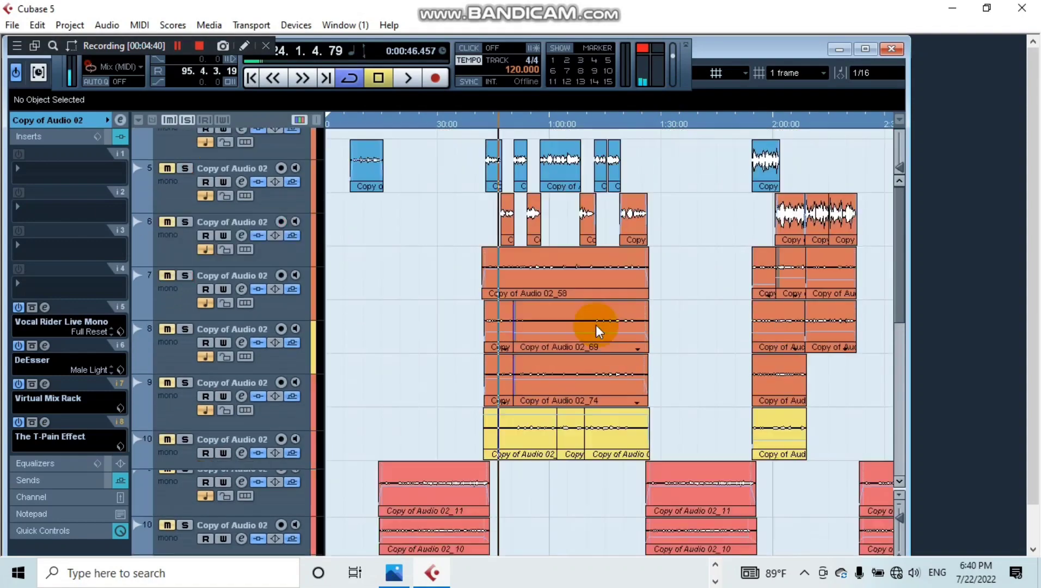
scroll(488, 372, down, 7)
scroll(379, 411, down, 4)
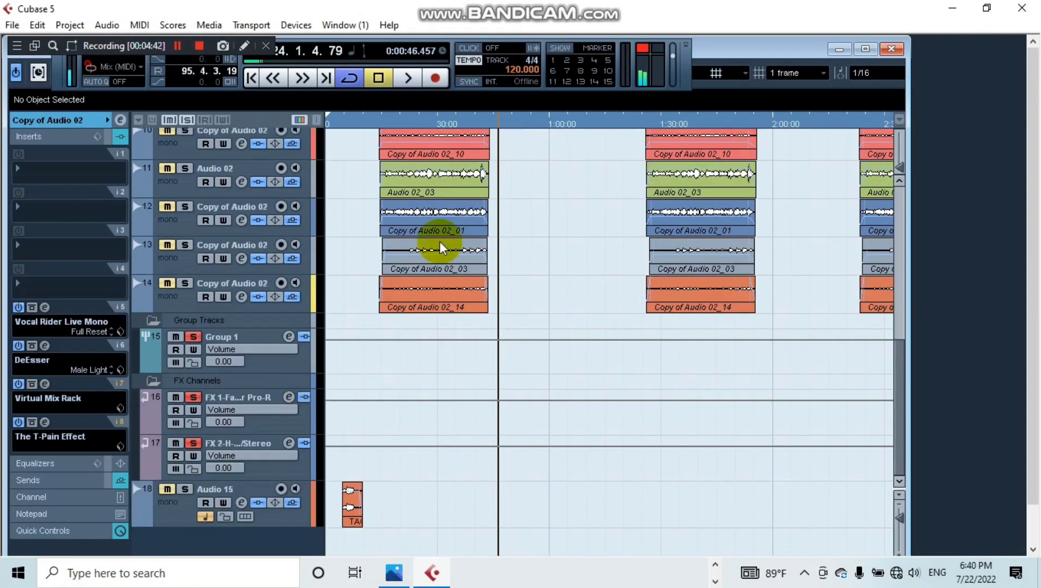
Switch to the image viewer to examine the routing diagram of voice, reverb, delay and group tracks, then return to Cubase
click(949, 9)
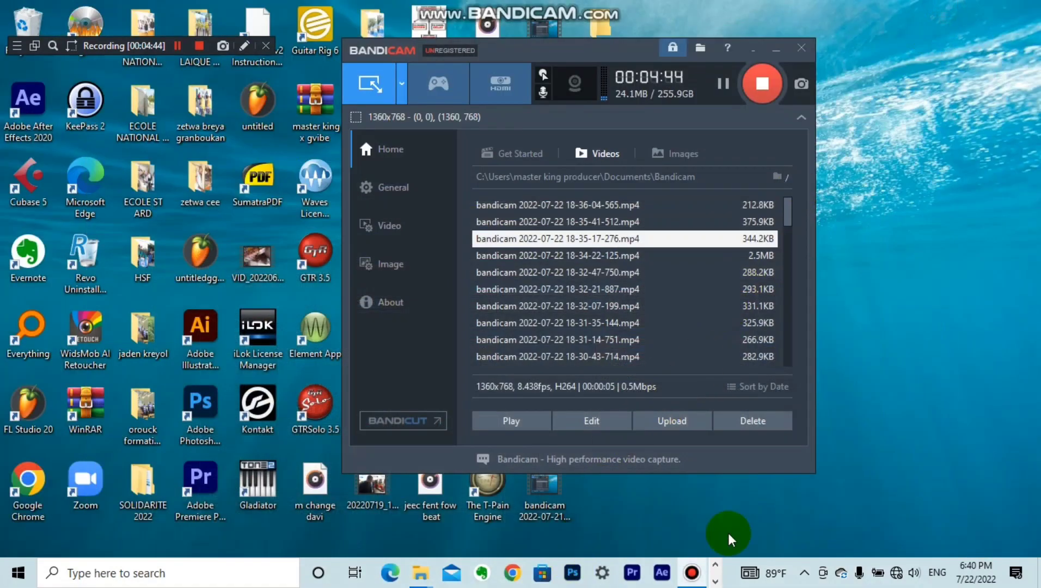
click(393, 572)
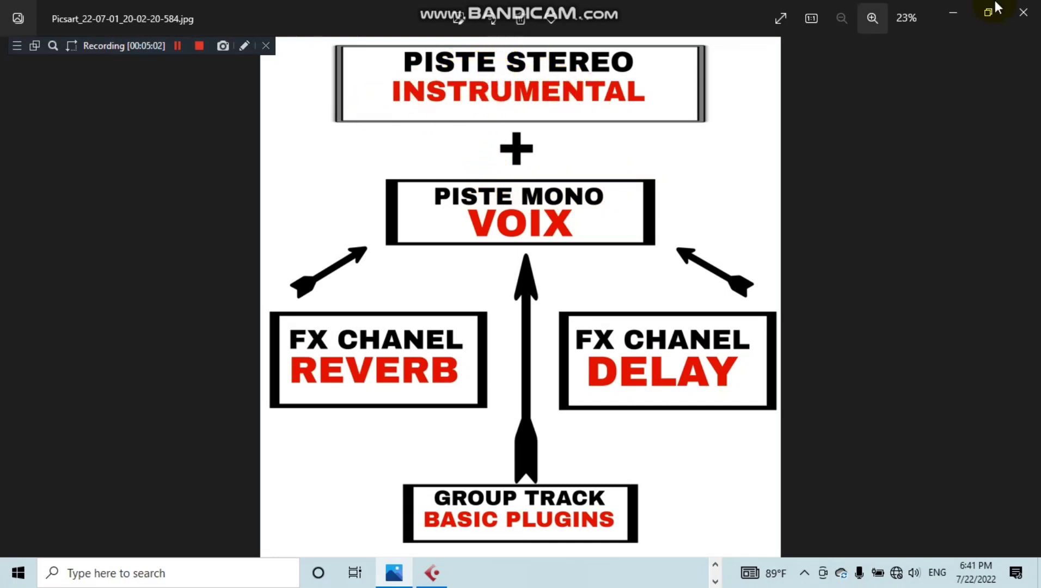
click(962, 21)
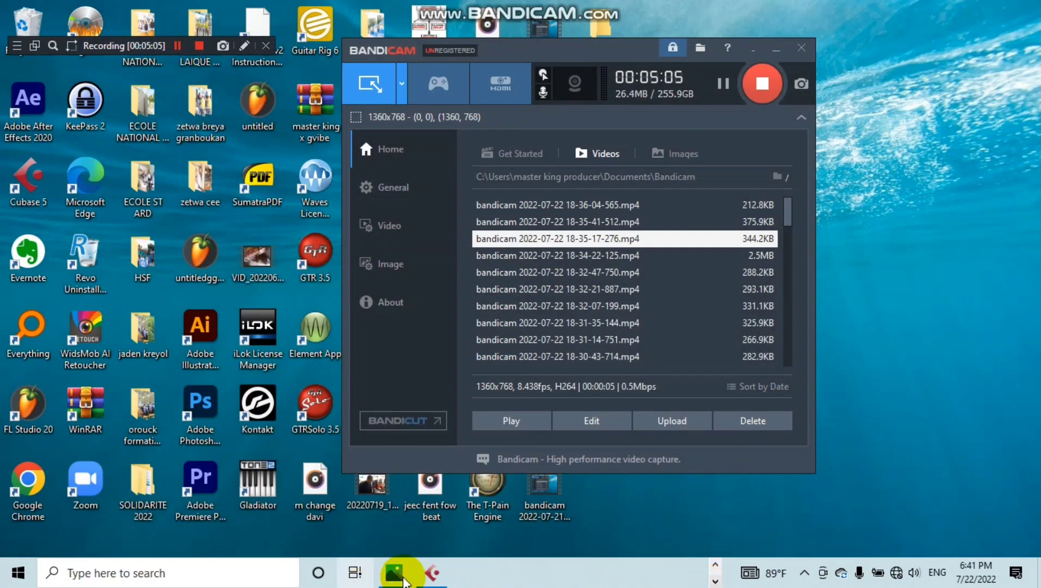
click(428, 573)
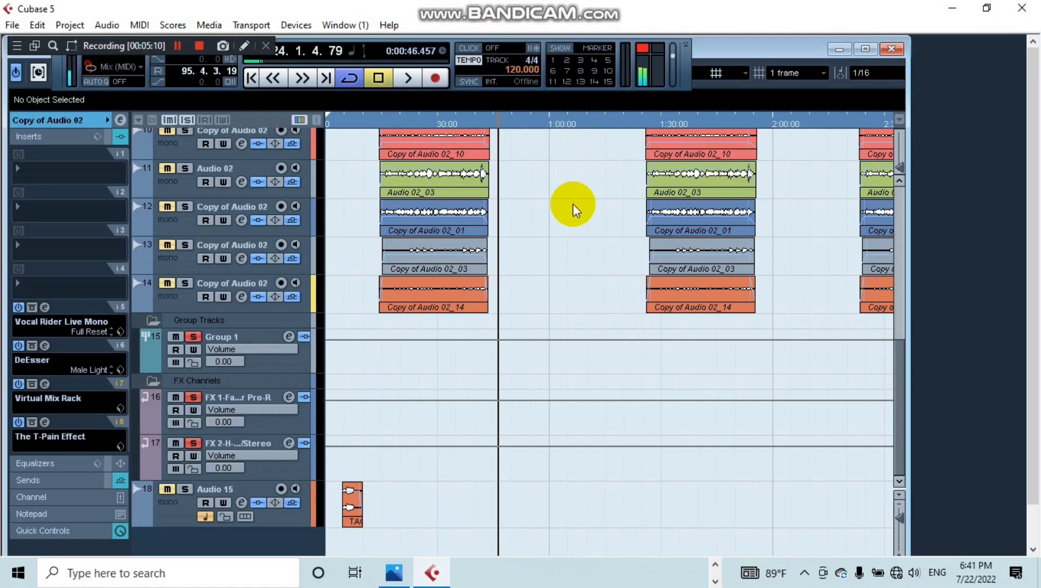
Open the channel settings of vocal track 3 and review its FabFilter Pro-R and H-Delay sends
scroll(573, 203, up, 5)
click(241, 194)
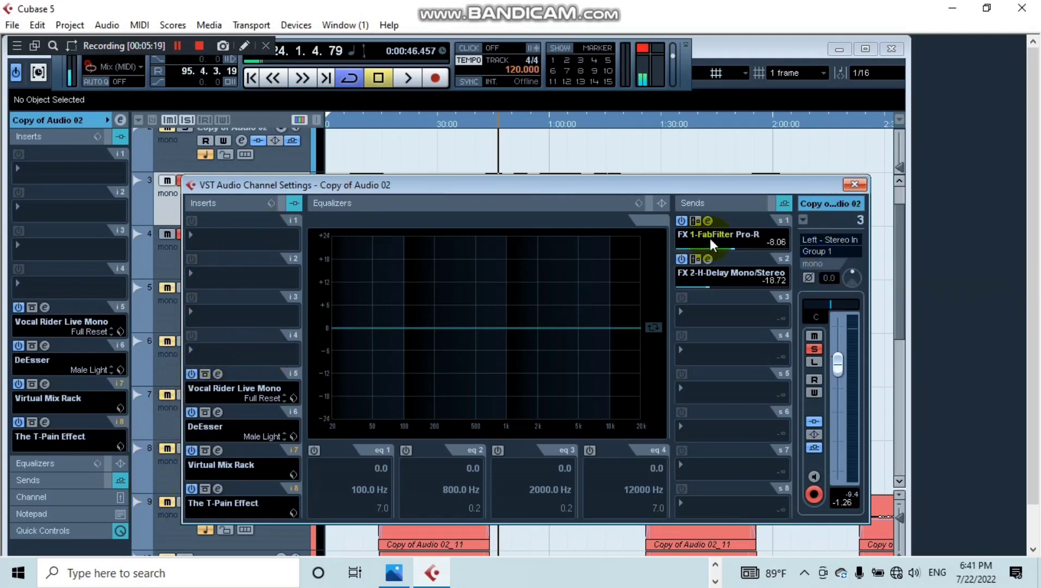
drag(777, 186, 790, 294)
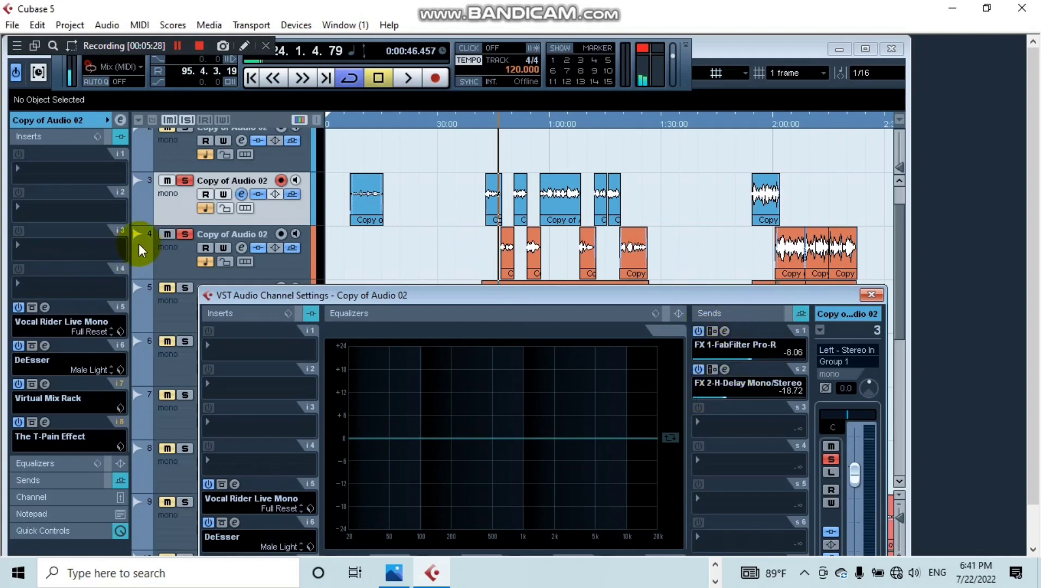
Unsolo track 4 and audition soloed vocal track 3 from about 0:57 with its channel settings open
click(161, 235)
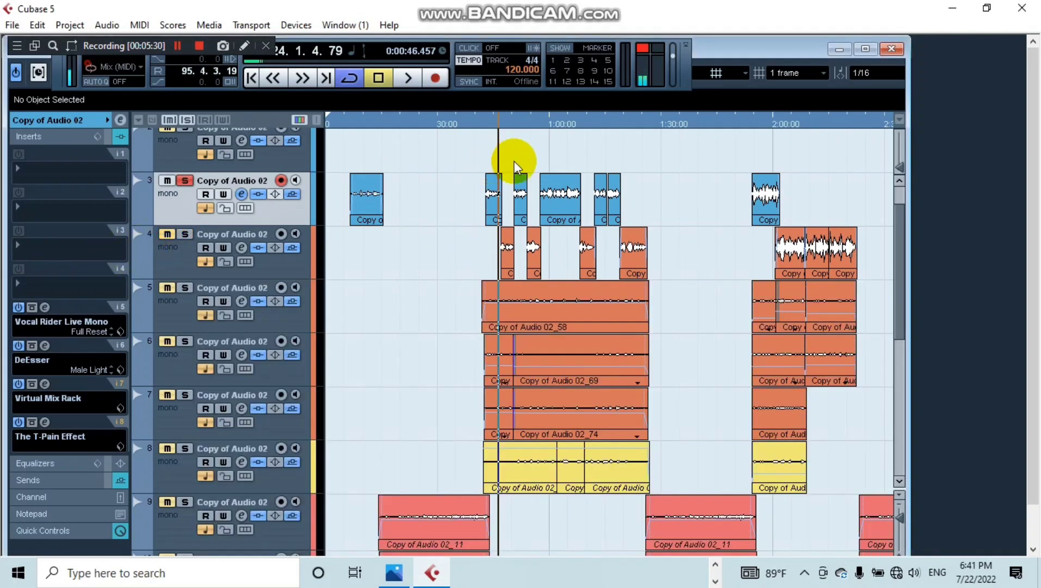
click(539, 125)
key(space)
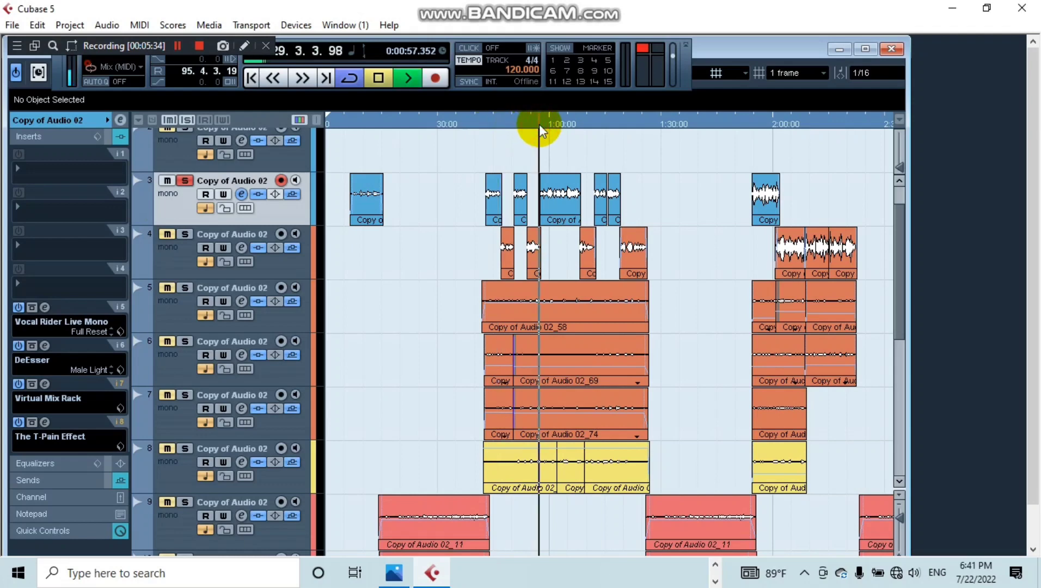
click(242, 193)
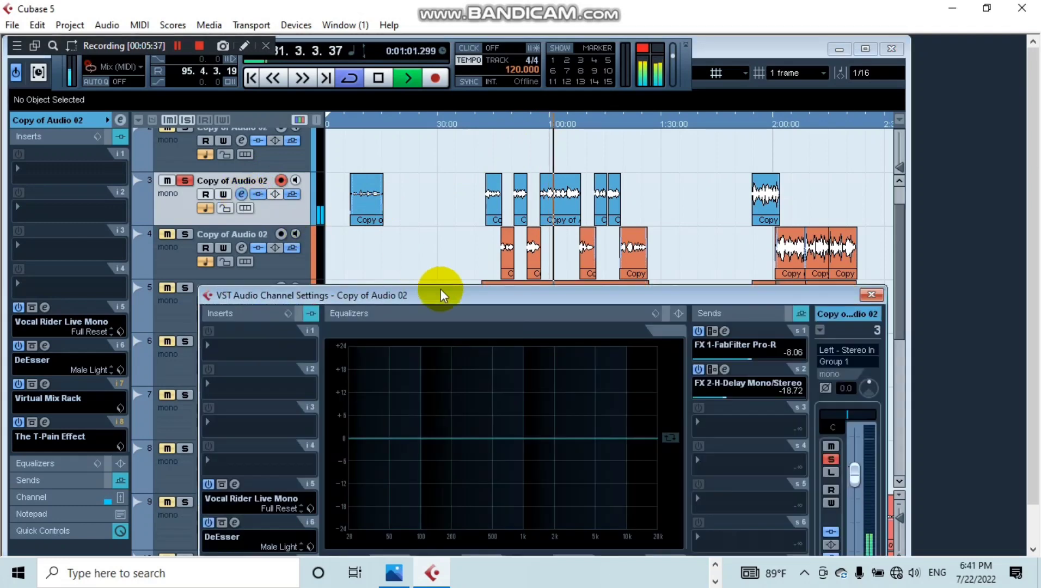
drag(440, 295, 401, 175)
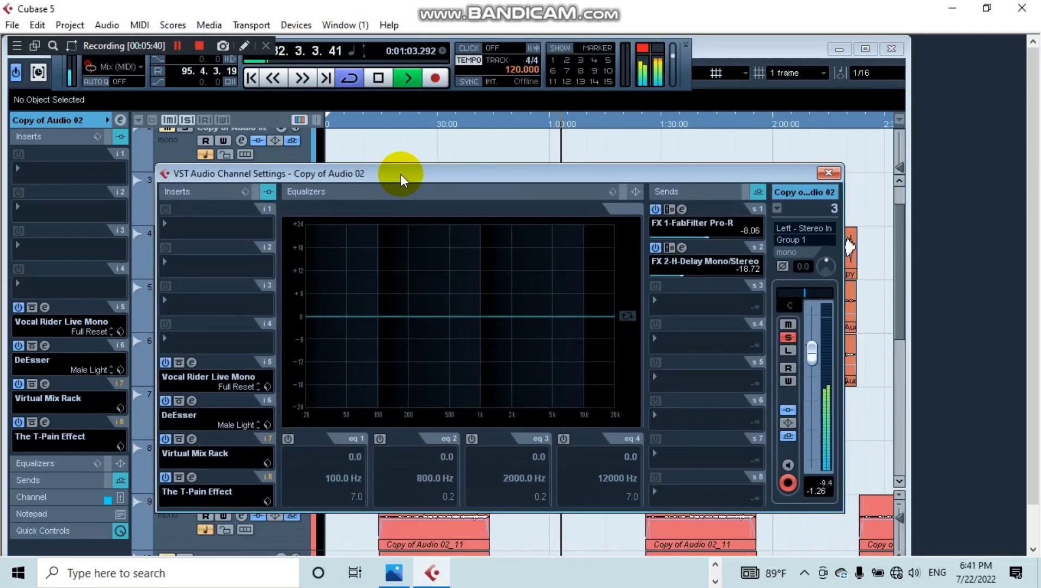
key(space)
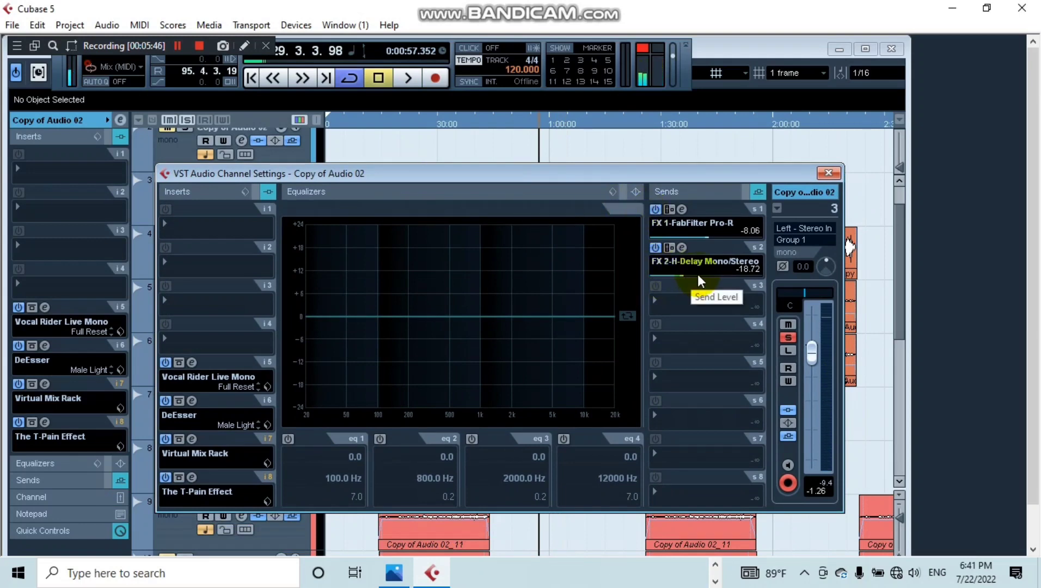
Raise vocal track 3's FX 2-H-Delay send level to -1.70 and audition the vocal
drag(698, 274, 723, 276)
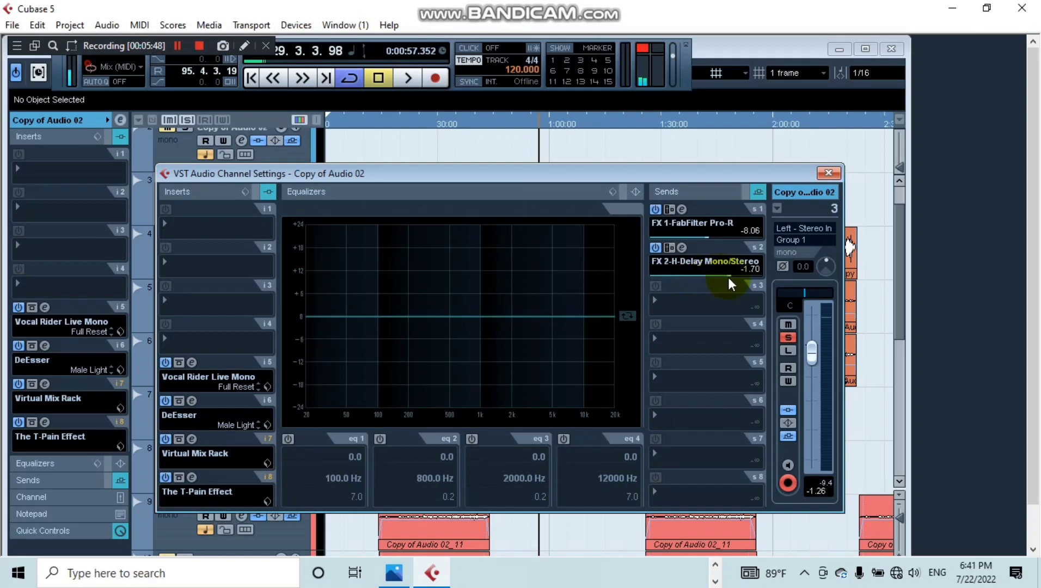
key(space)
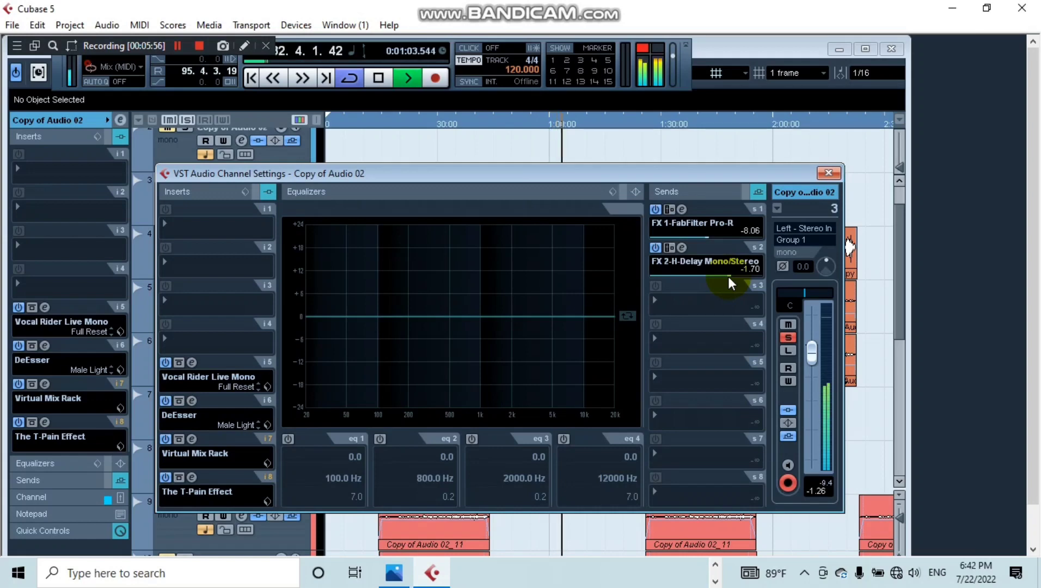
key(space)
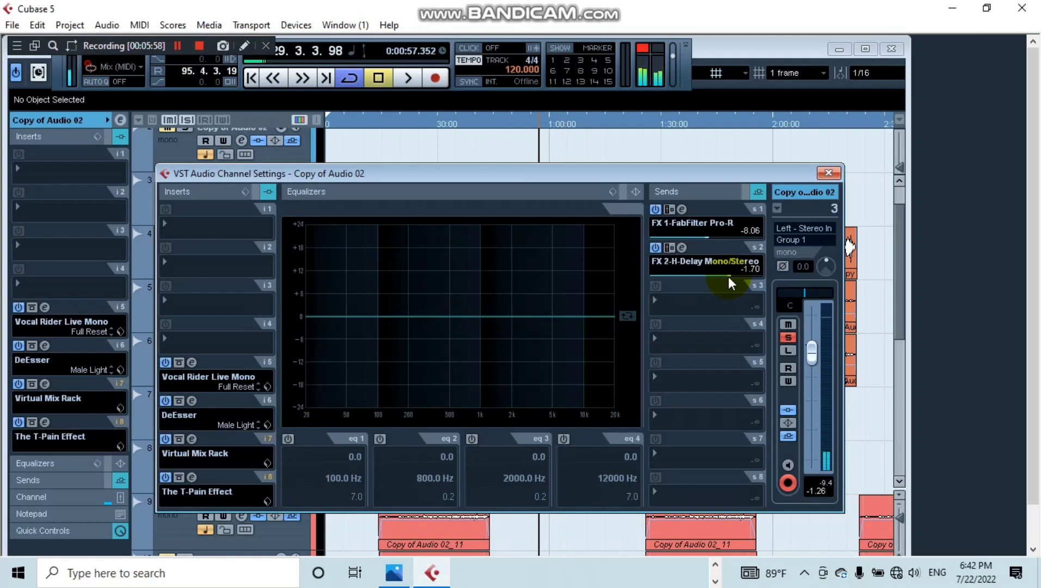
Raise vocal track 3's FX 1-FabFilter Pro-R send level to 6.02 and audition the reverb
click(710, 236)
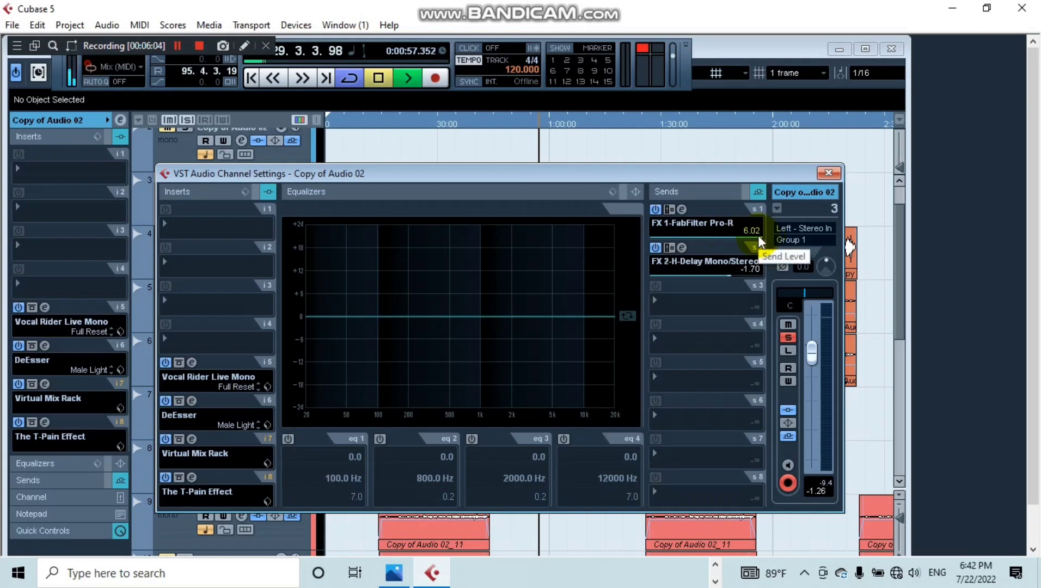
key(space)
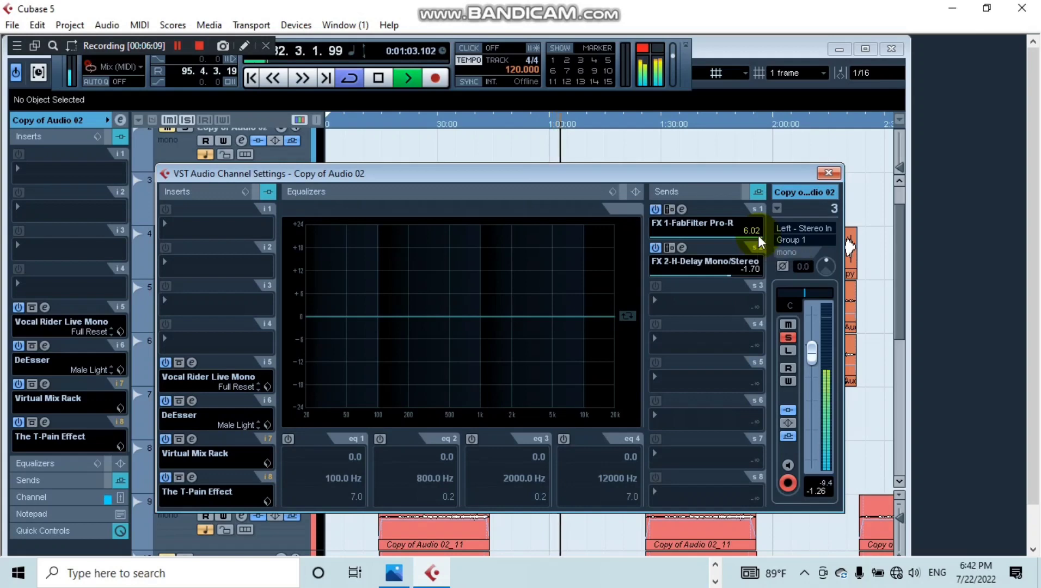
key(space)
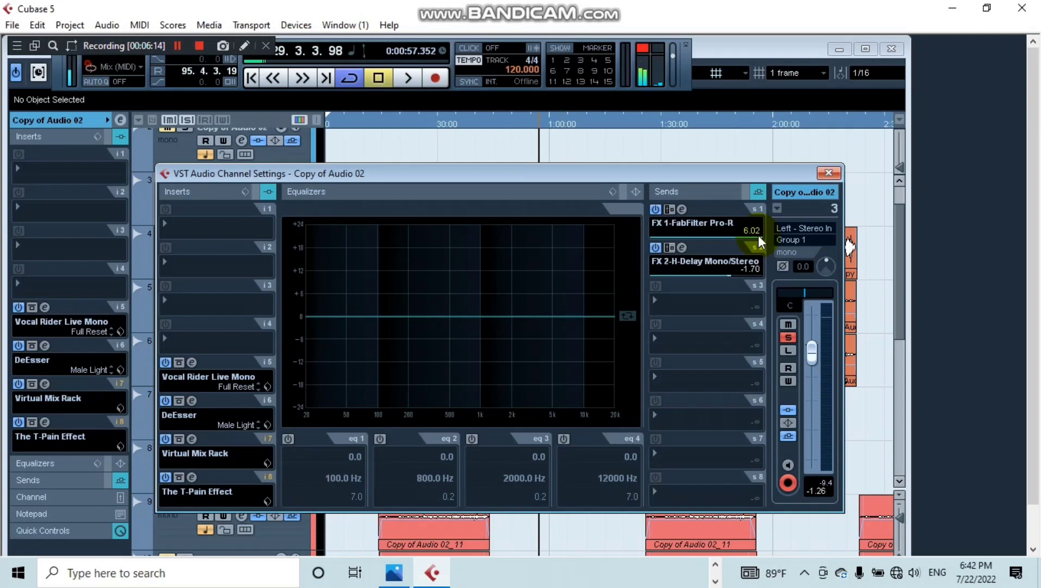
Lower vocal track 3's FabFilter Pro-R send to -25.10 and its H-Delay send to -13.72, auditioning the result
drag(697, 236, 685, 233)
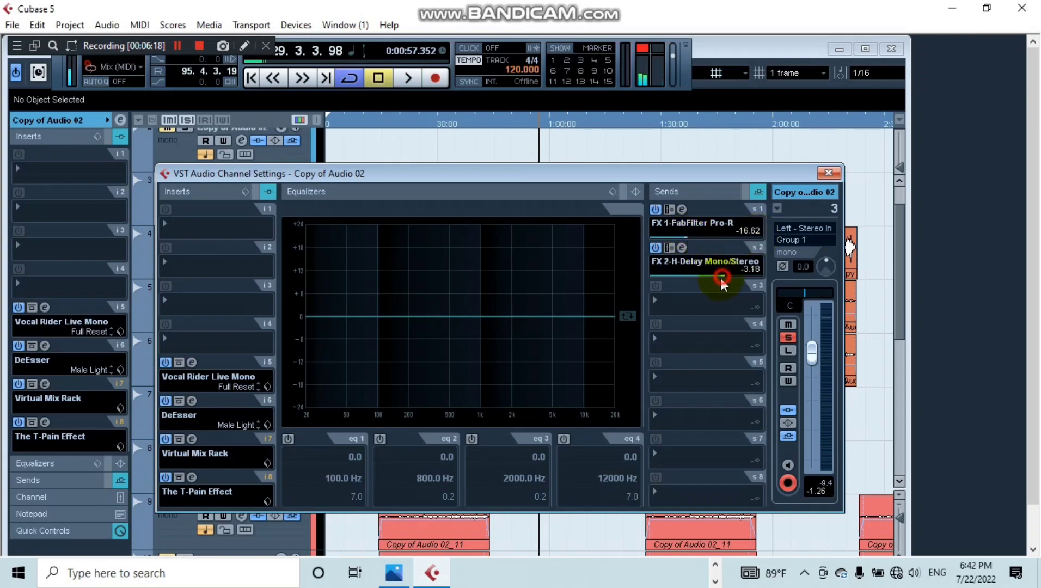
drag(720, 277, 690, 279)
drag(680, 237, 671, 237)
key(space)
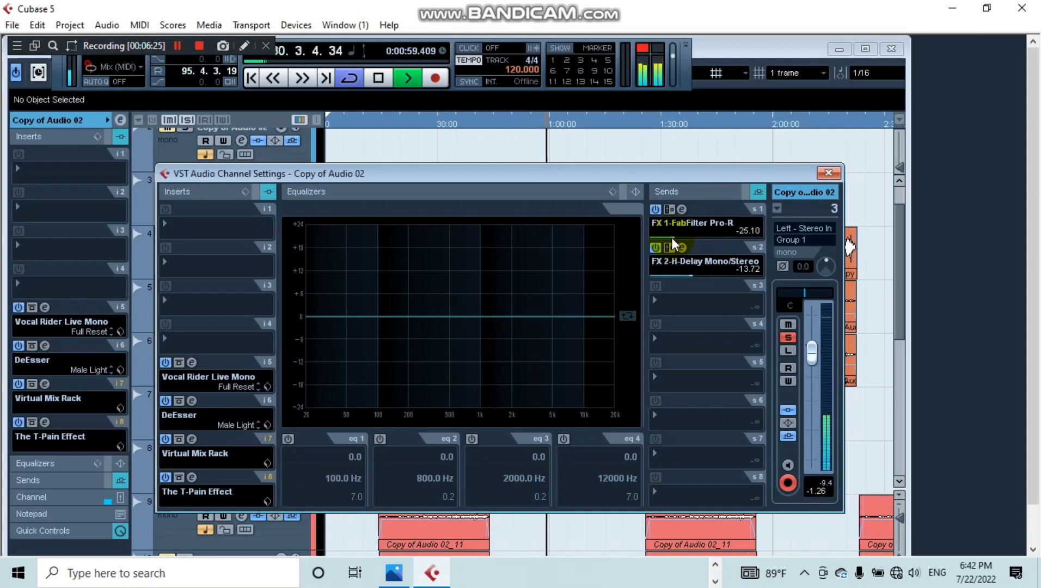
key(space)
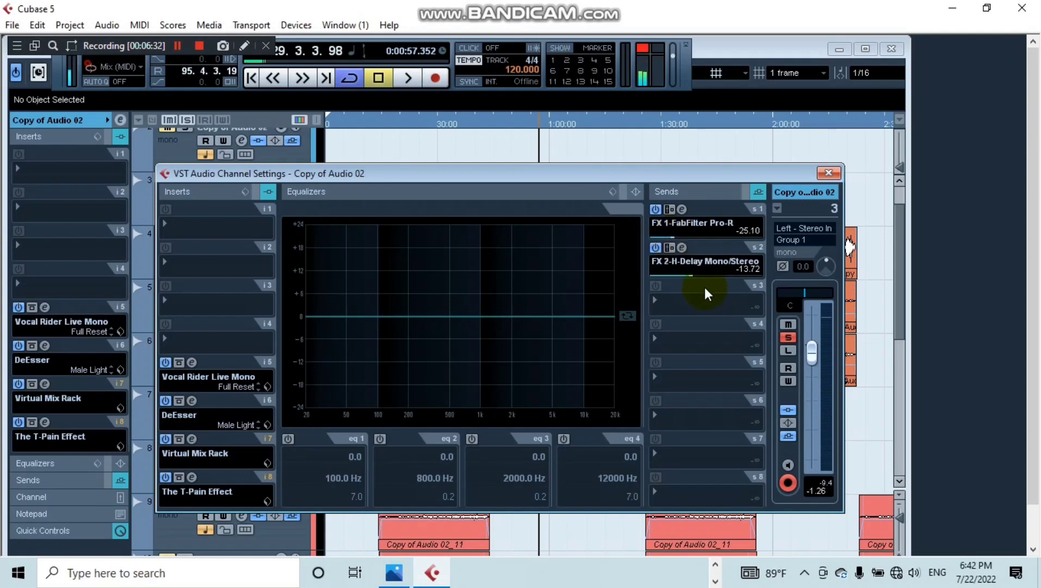
Reduce vocal track 3's FX 2-H-Delay send level to -23.27 and audition the vocal
drag(688, 276, 676, 279)
key(space)
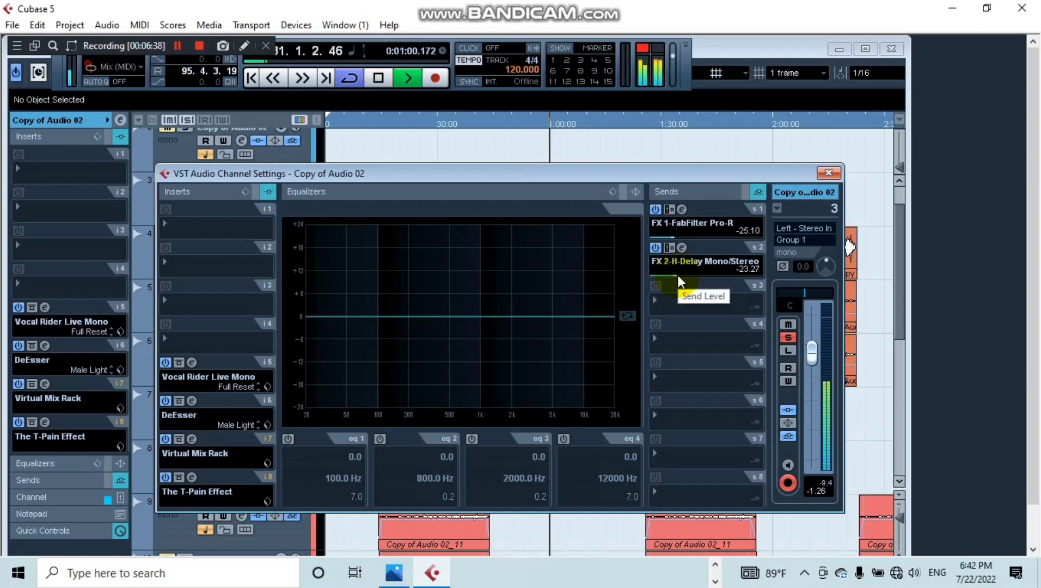
key(space)
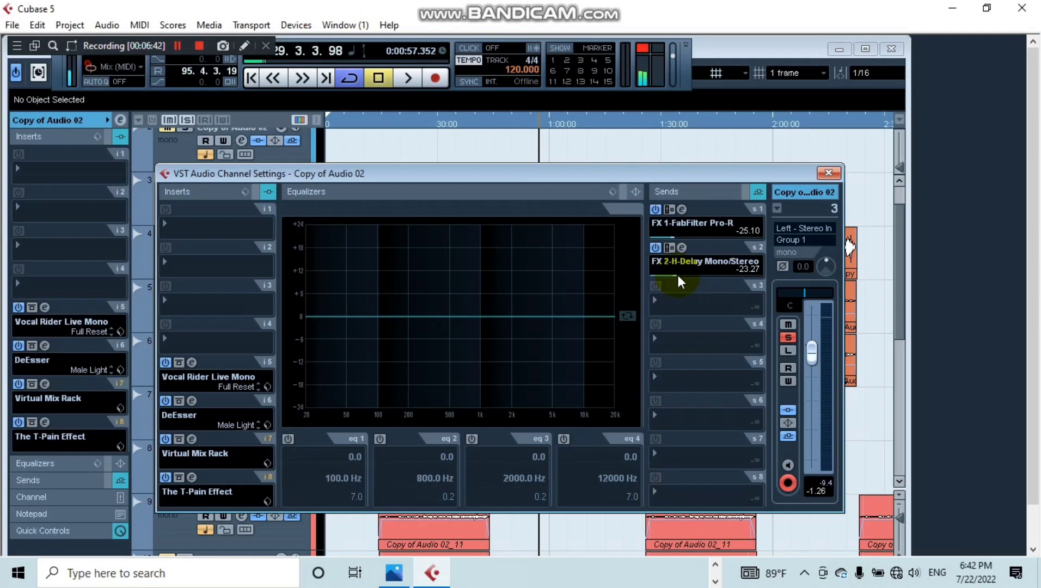
drag(707, 169, 711, 234)
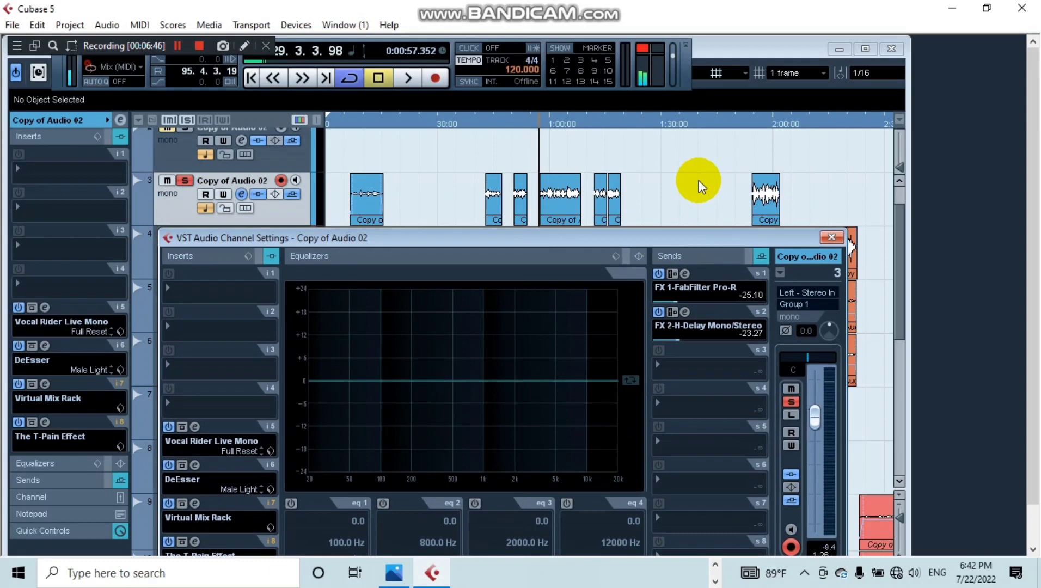
scroll(698, 181, up, 2)
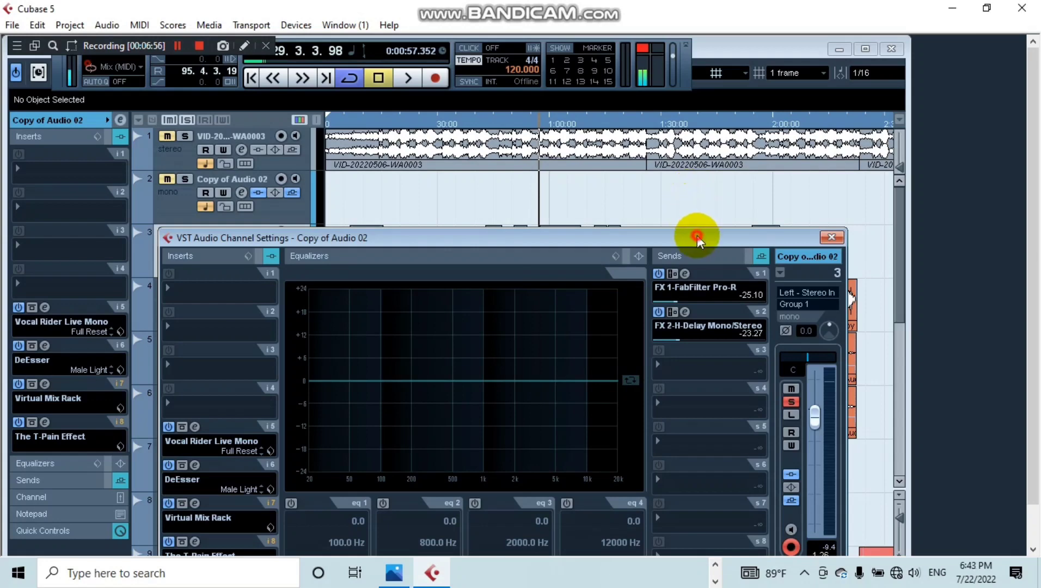
drag(696, 235, 672, 177)
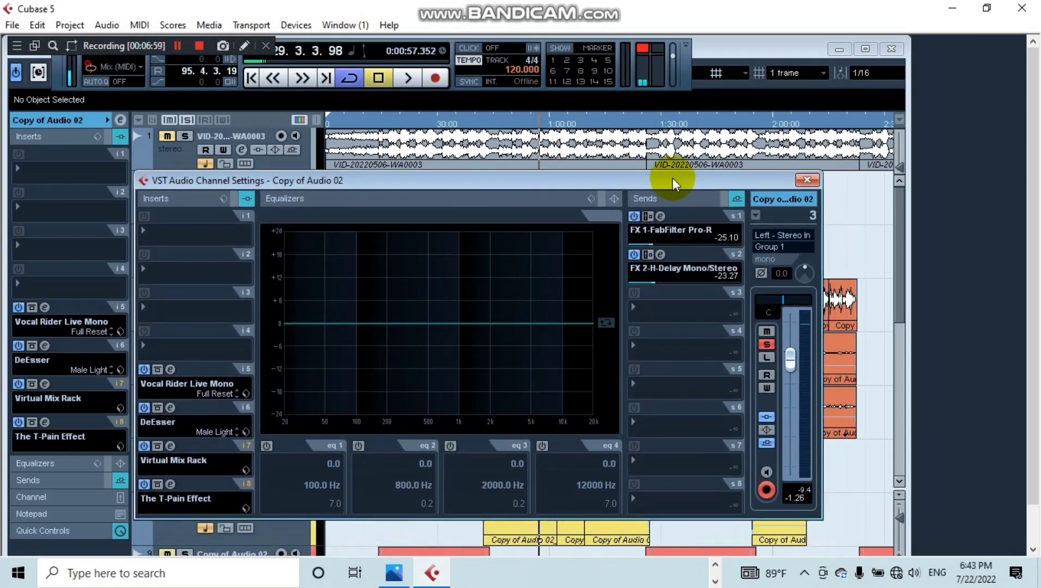
mouse_move(672, 178)
mouse_down()
mouse_move(693, 315)
mouse_move(671, 199)
mouse_move(683, 261)
mouse_move(680, 164)
mouse_up()
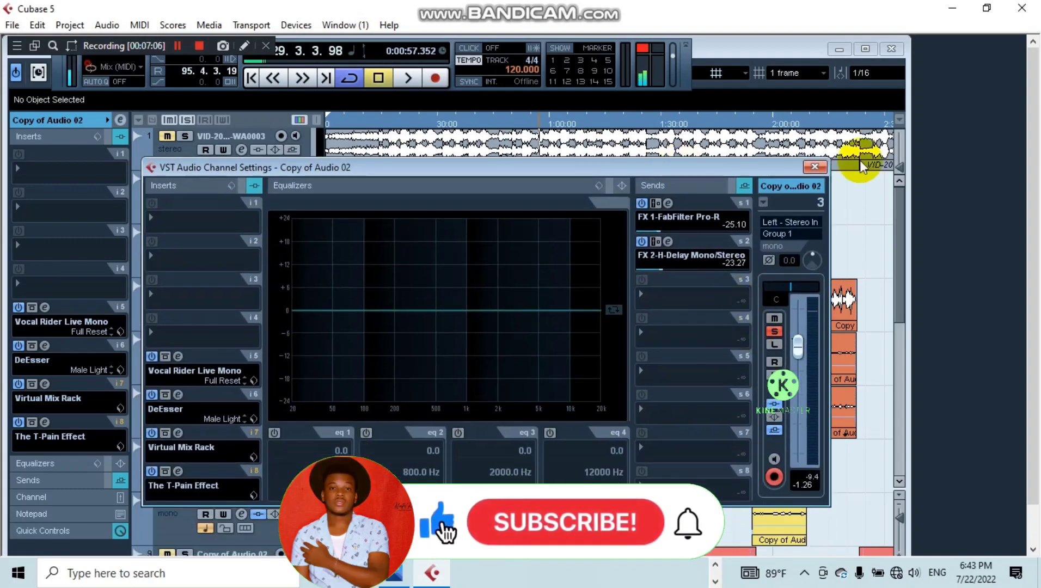
click(956, 8)
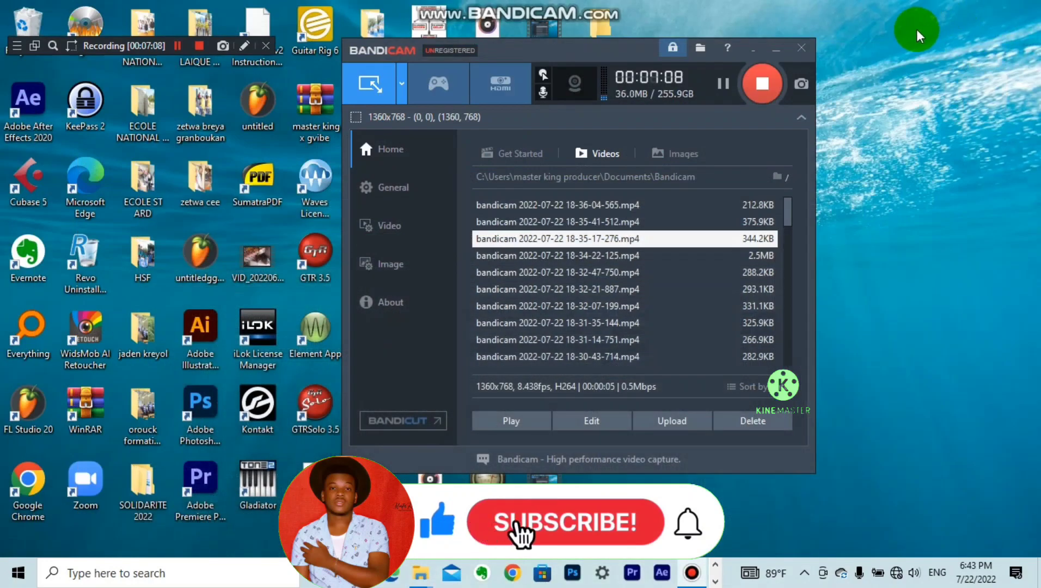
click(626, 425)
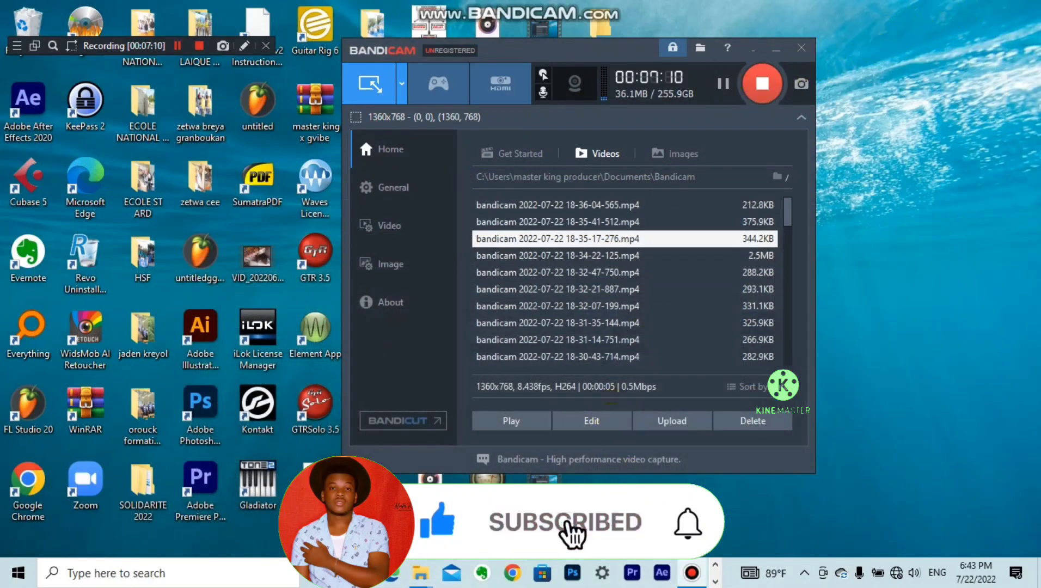
click(754, 572)
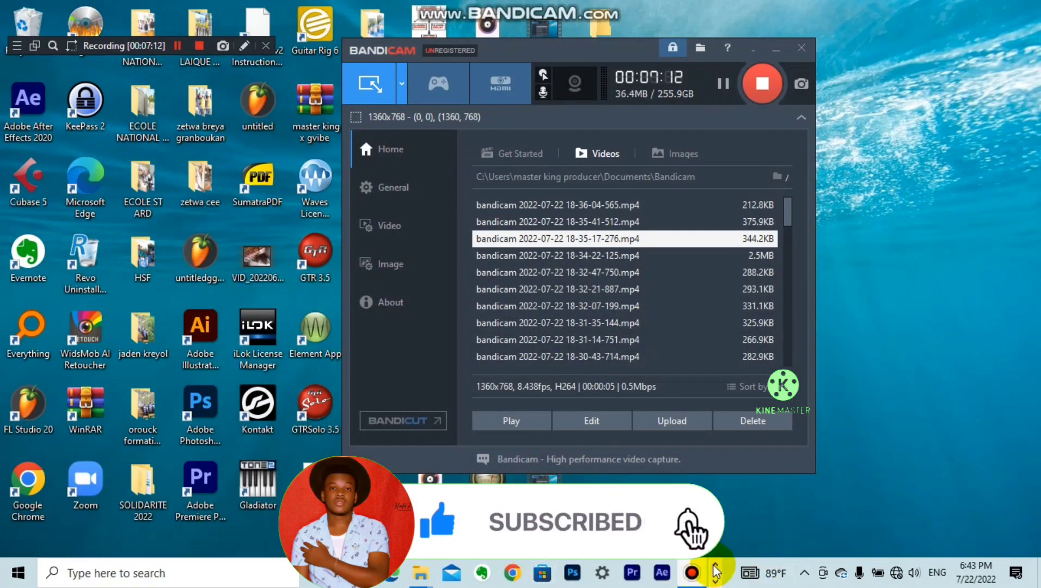
click(715, 581)
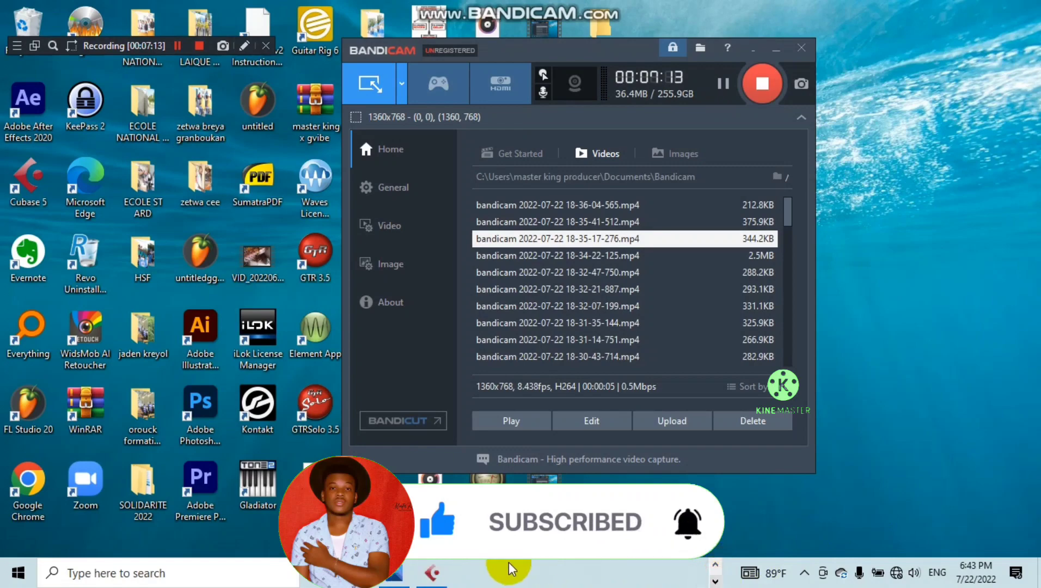
click(428, 572)
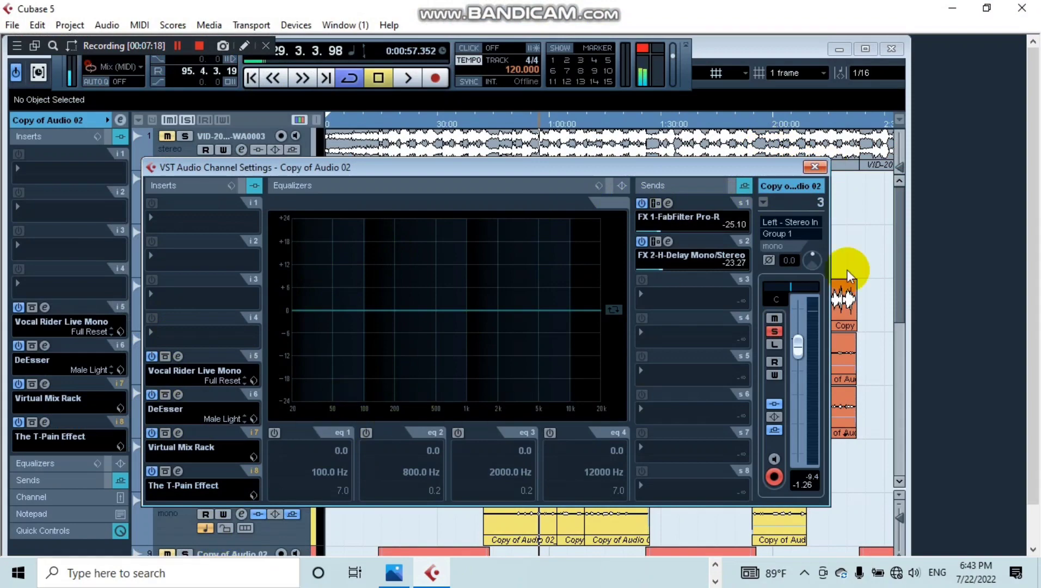
Close vocal track 3's channel settings, look over the project's tracks and open the mixer
click(814, 166)
scroll(452, 320, down, 6)
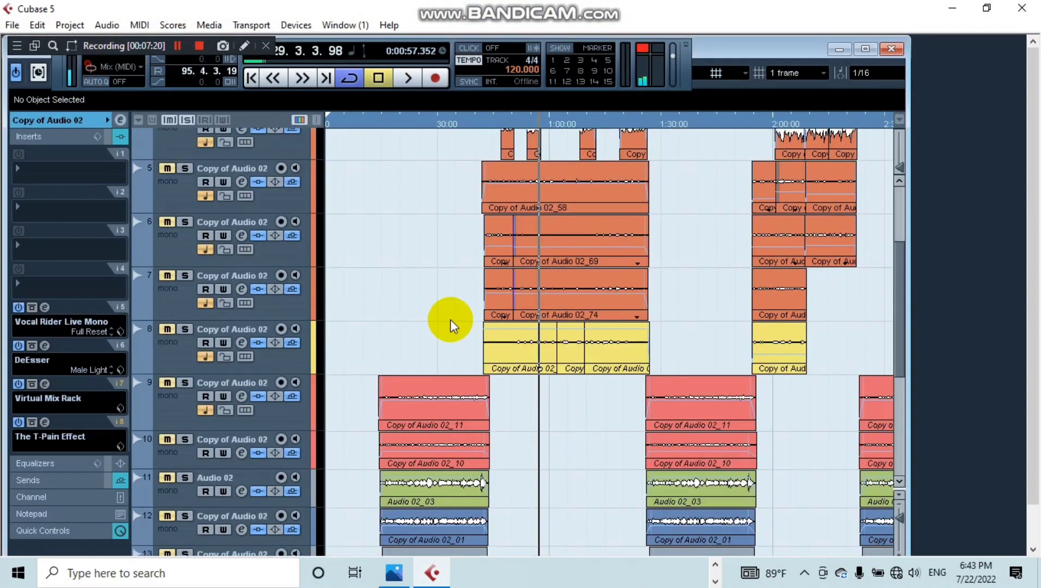
scroll(451, 319, down, 4)
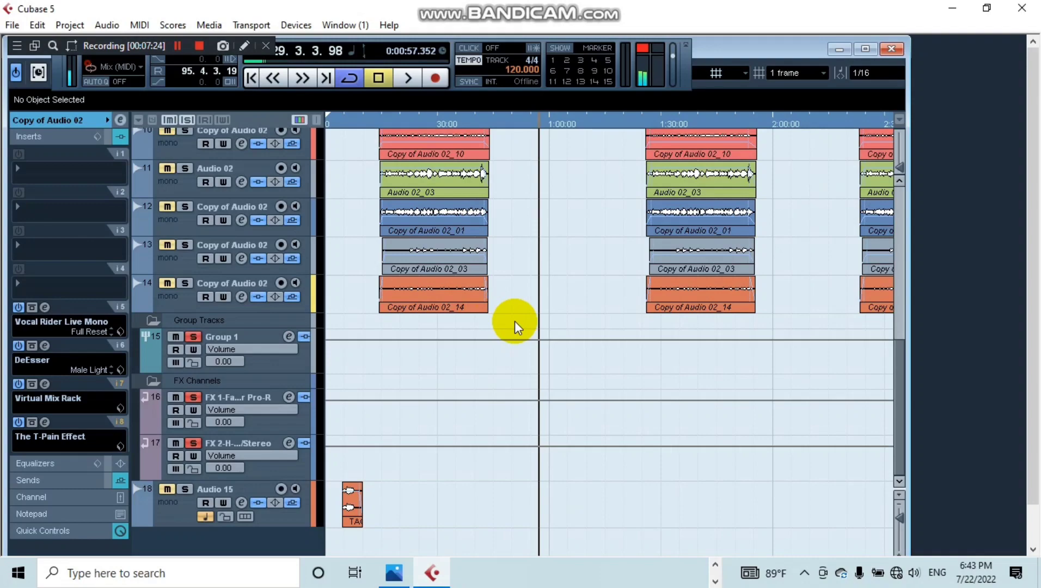
scroll(515, 321, up, 10)
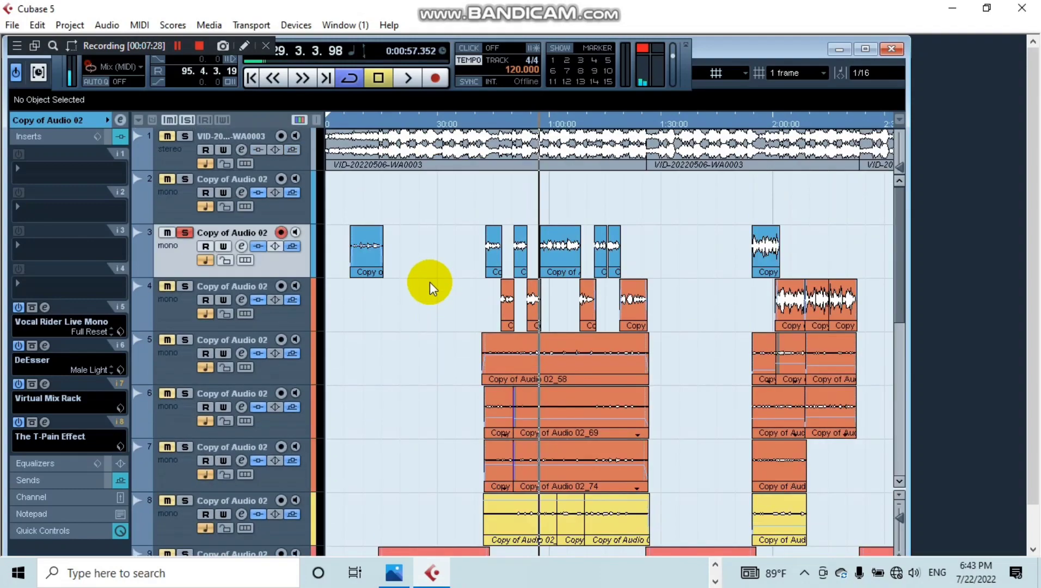
key(F3)
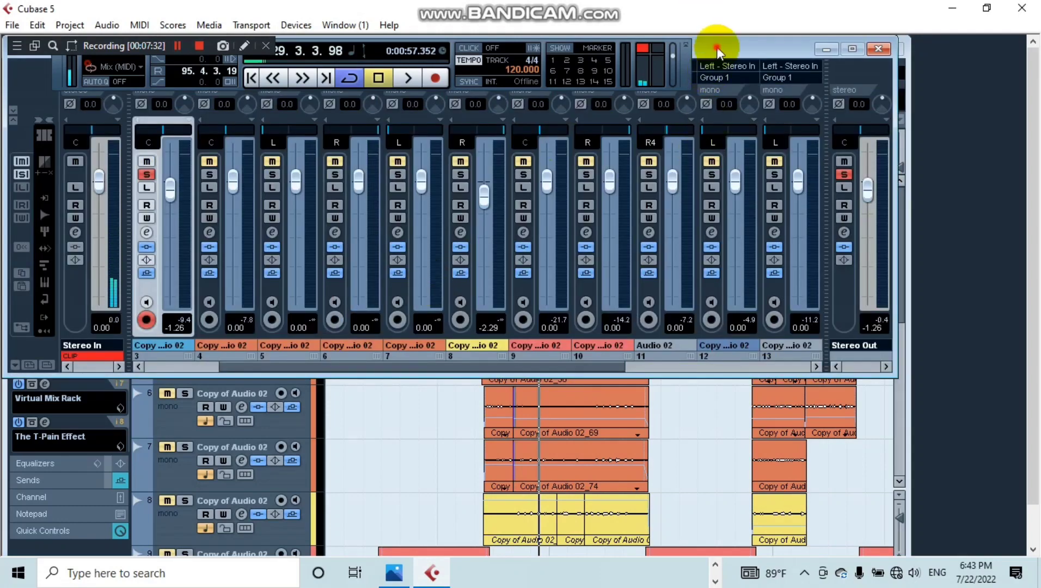
Open the Stereo Out channel's settings from the mixer and examine its PuigChild 670 Stereo compressor insert
drag(716, 47, 657, 88)
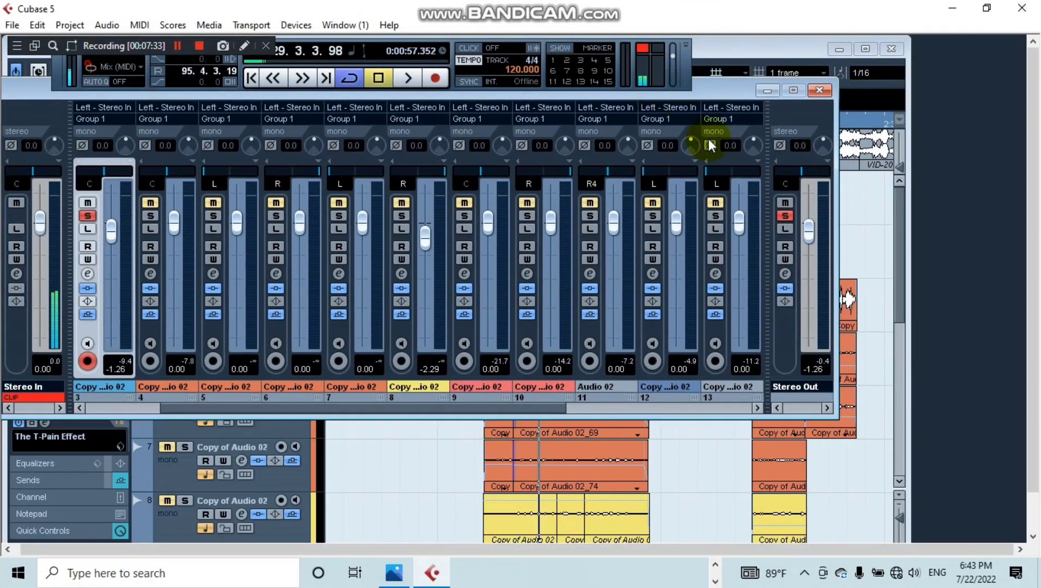
click(784, 274)
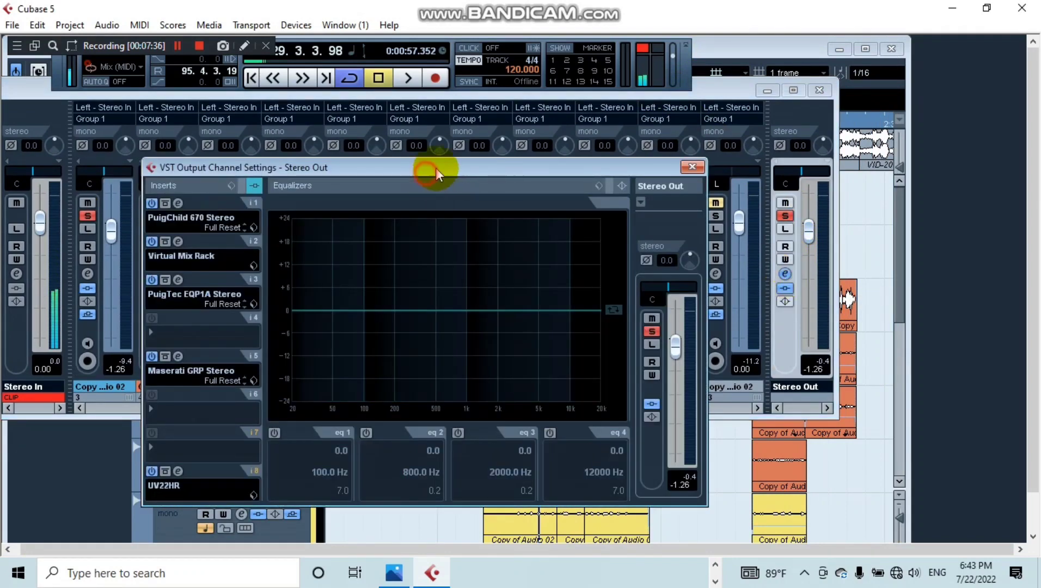
drag(430, 168, 491, 114)
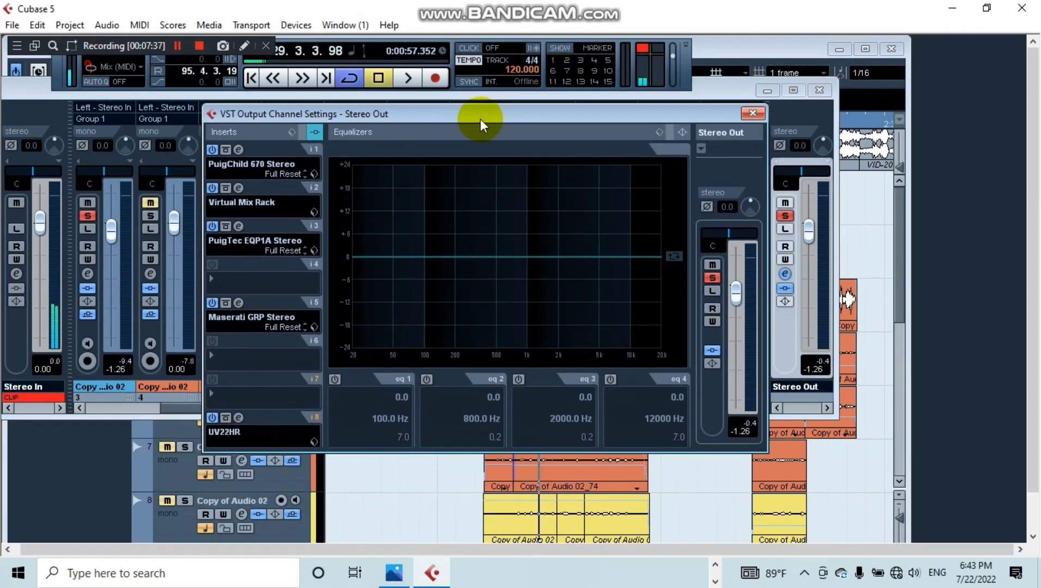
click(238, 149)
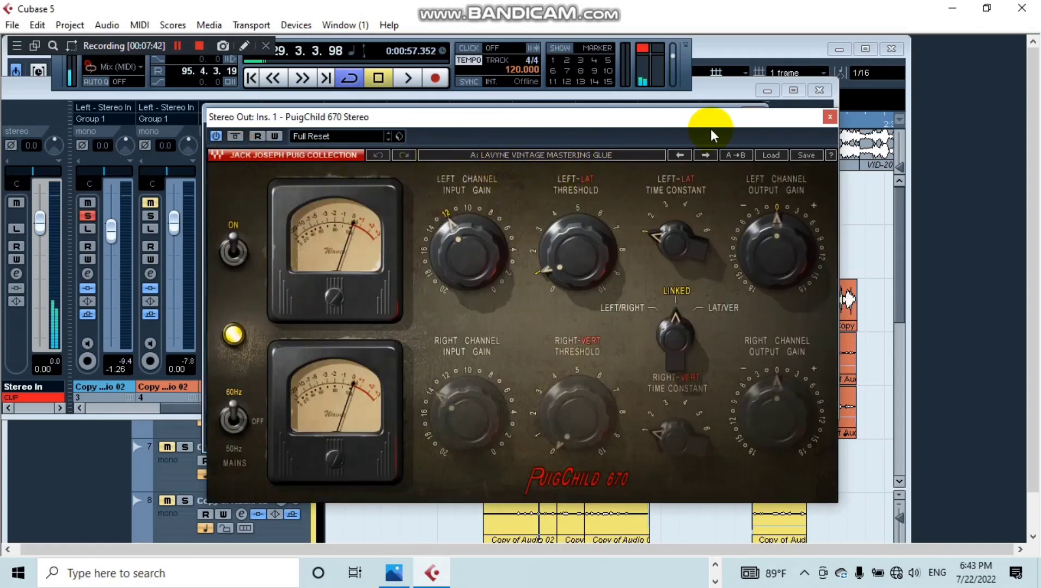
click(829, 117)
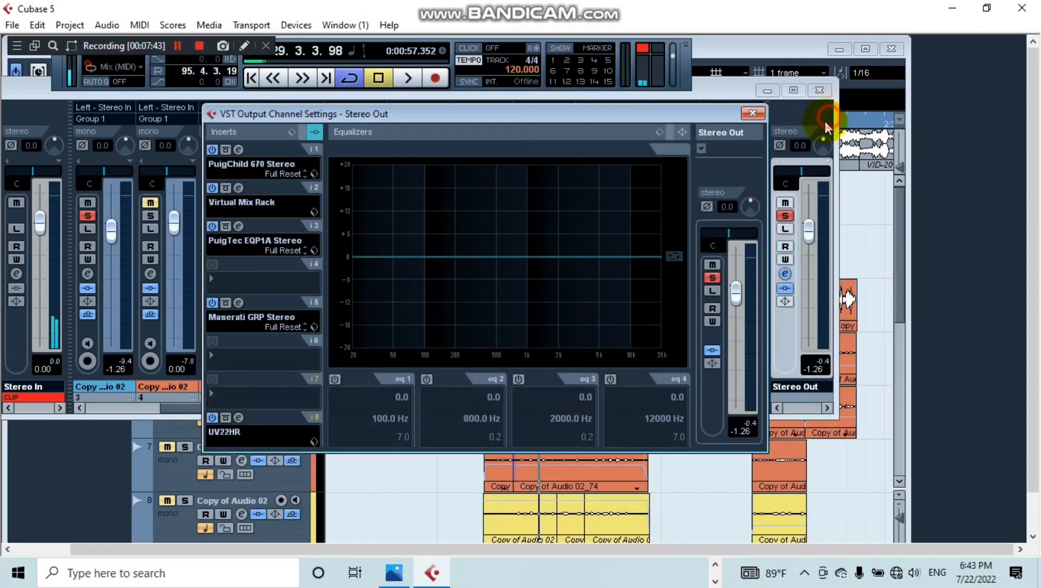
Review the Virtual Mix Rack and PuigTec EQP1A Stereo inserts on the Stereo Out channel, closing each plug-in after viewing
click(237, 189)
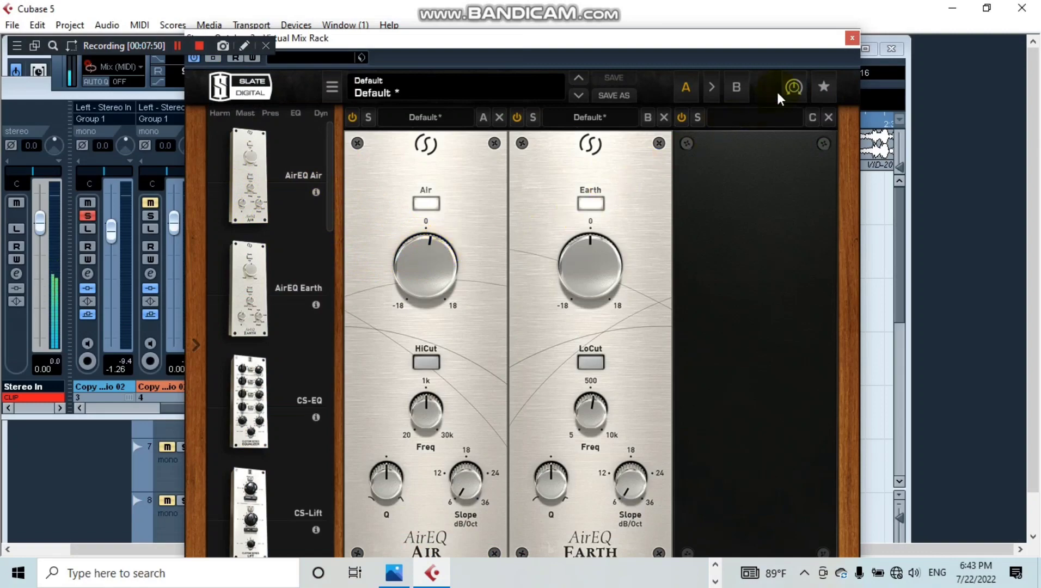
click(852, 38)
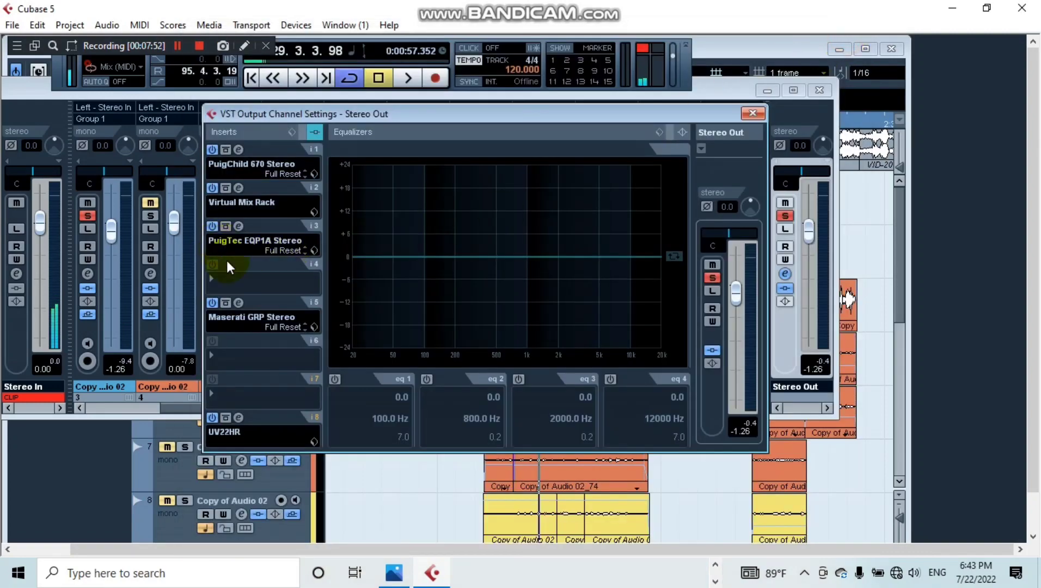
click(238, 226)
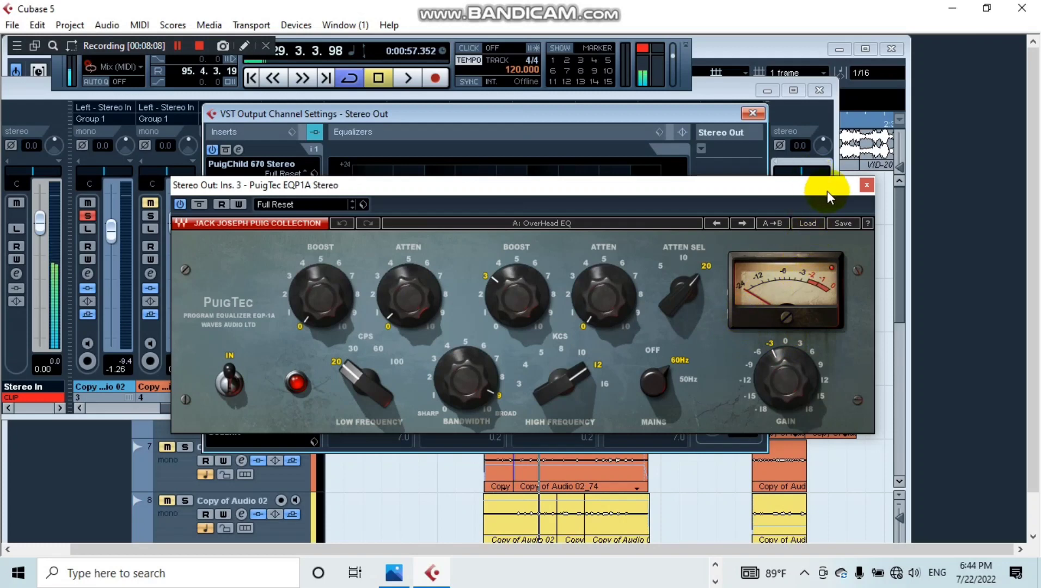
click(866, 185)
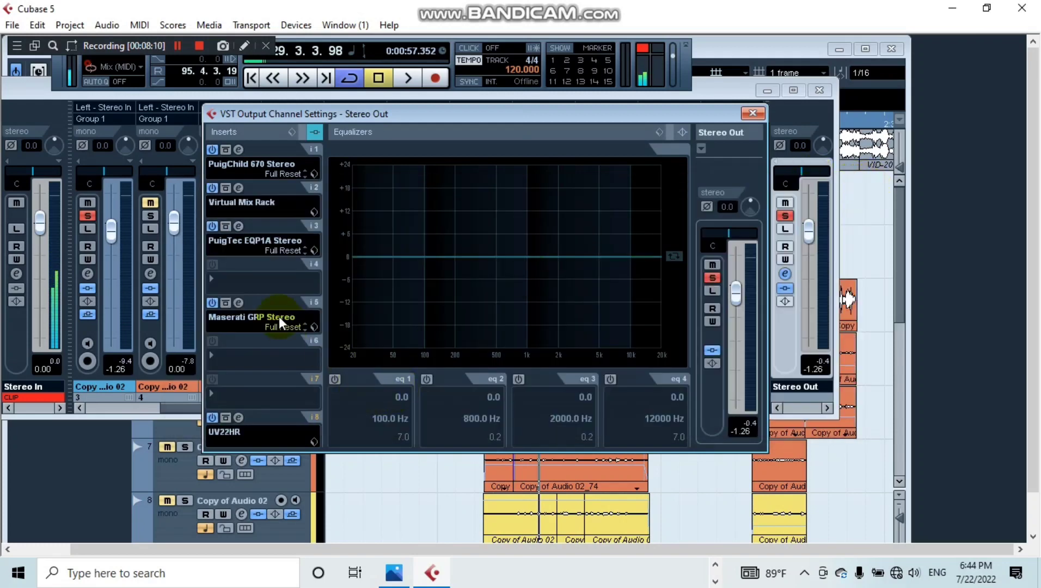
Review the Maserati GRP Stereo and UV22HR inserts on the Stereo Out channel, closing each plug-in after viewing
click(238, 303)
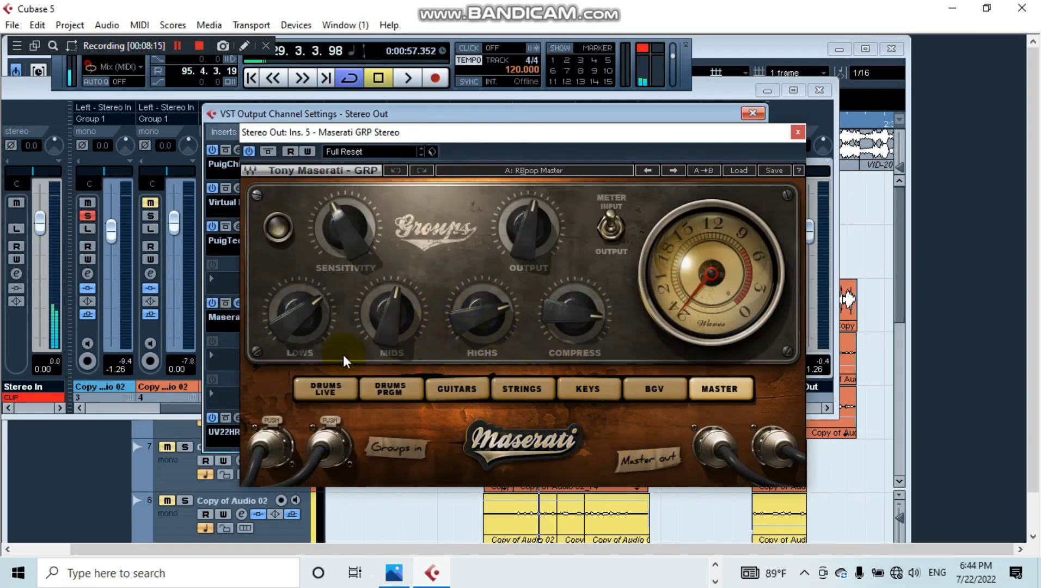
mouse_move(308, 326)
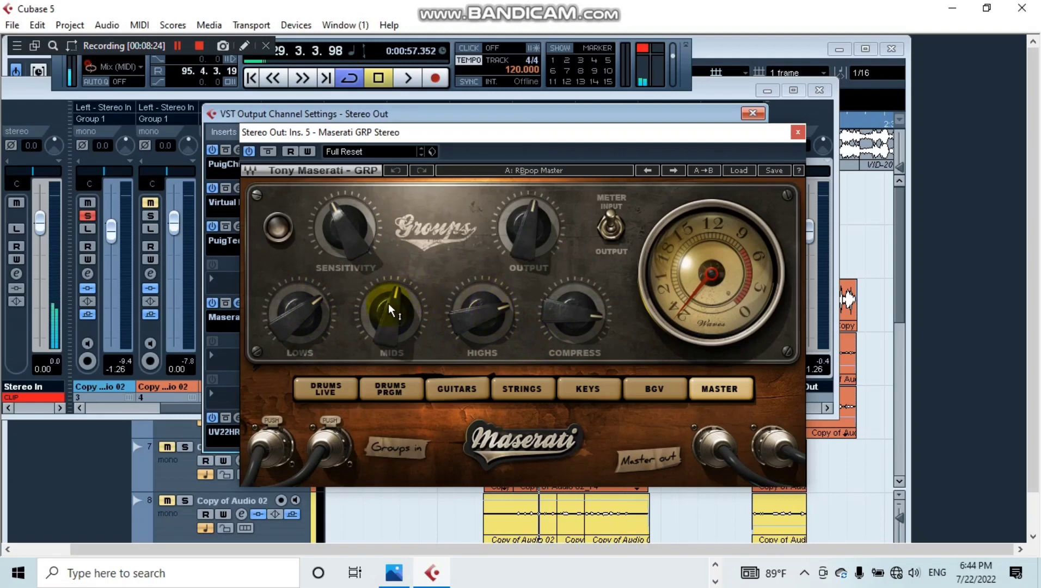
click(798, 132)
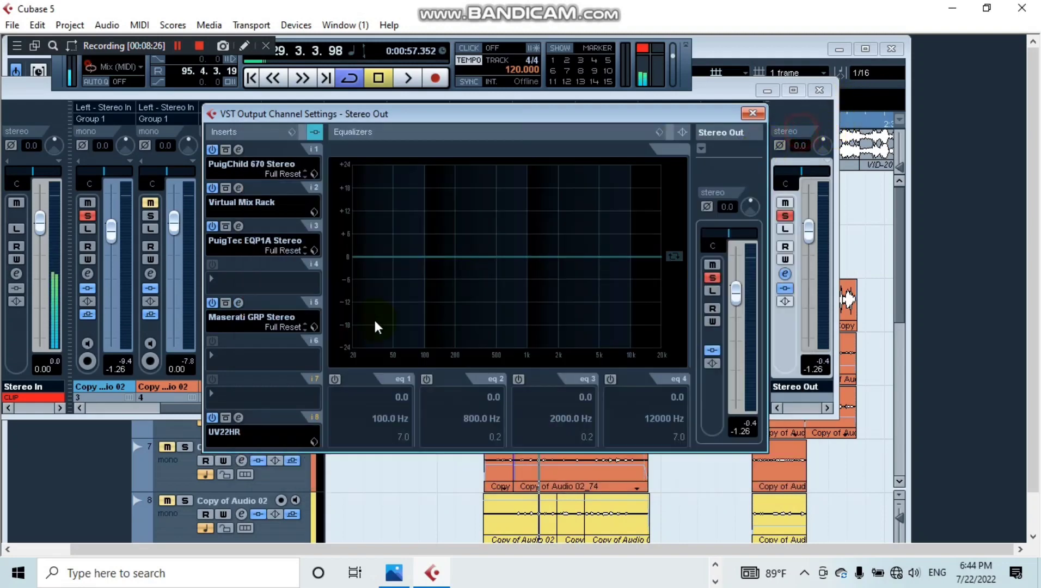
click(238, 417)
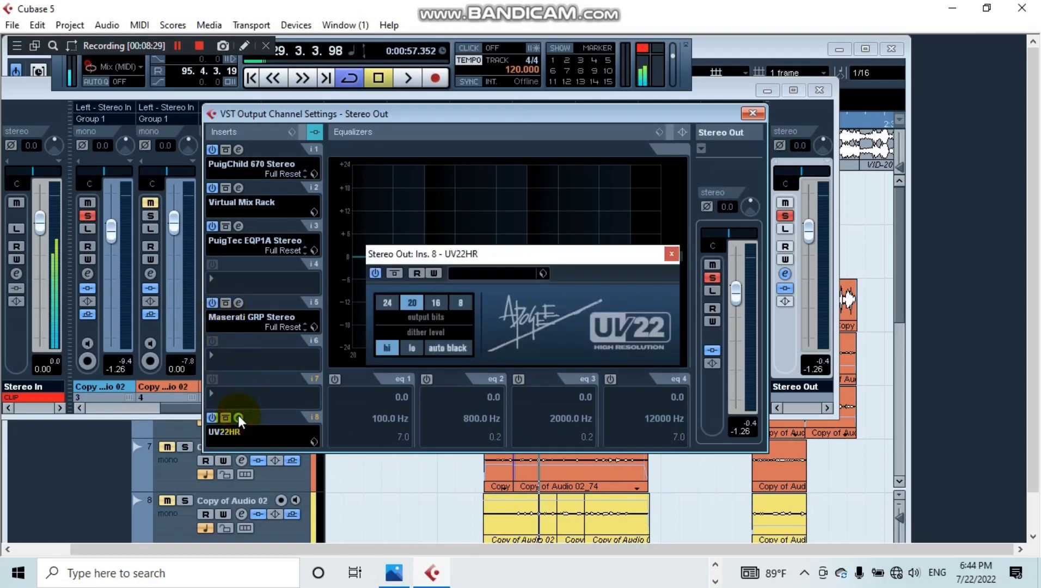
click(671, 255)
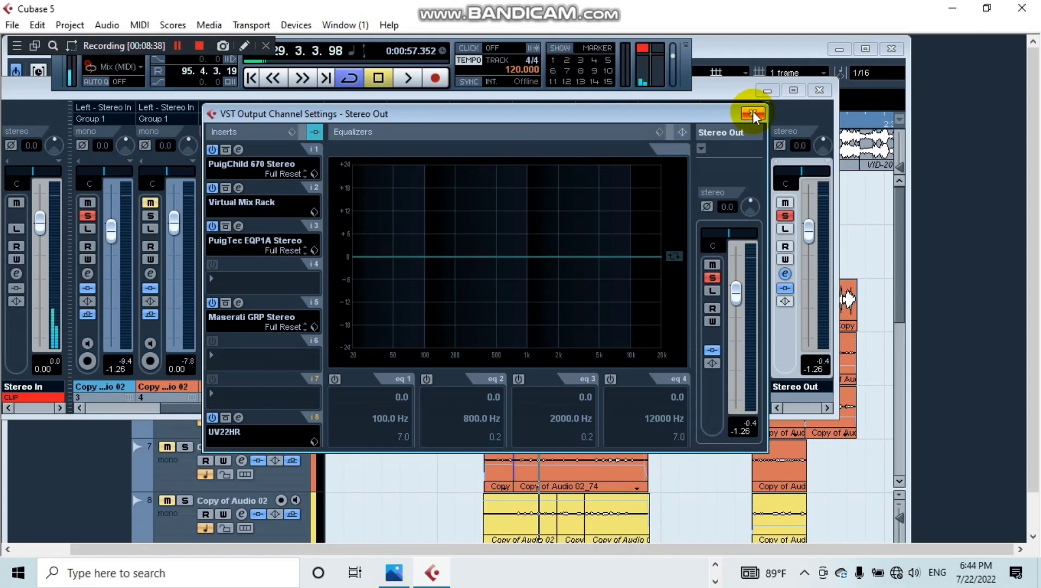
Bypass all inserts on the Stereo Out channel and audition the vocal without the master processing
drag(406, 116, 466, 186)
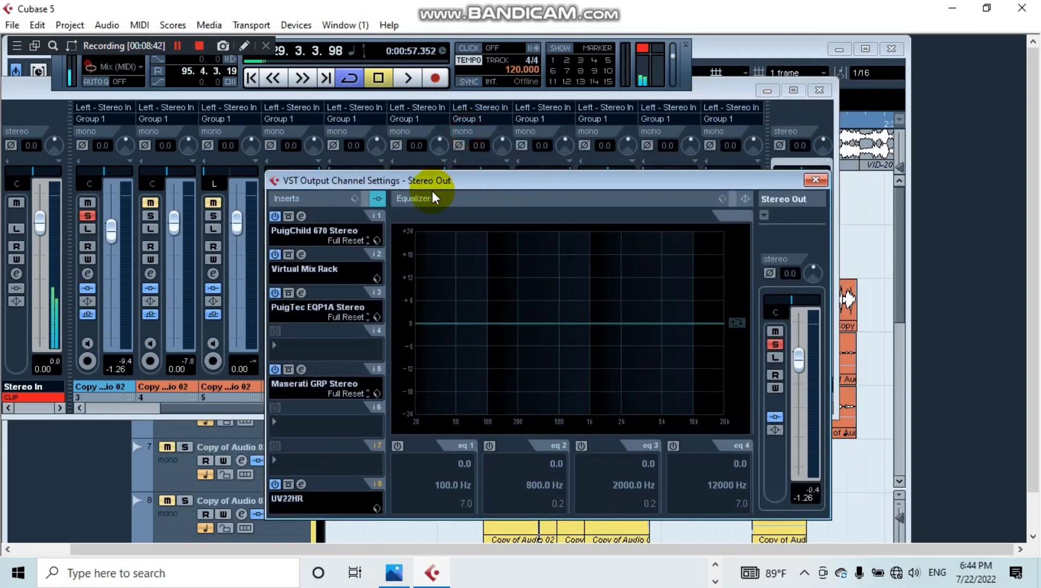
click(366, 199)
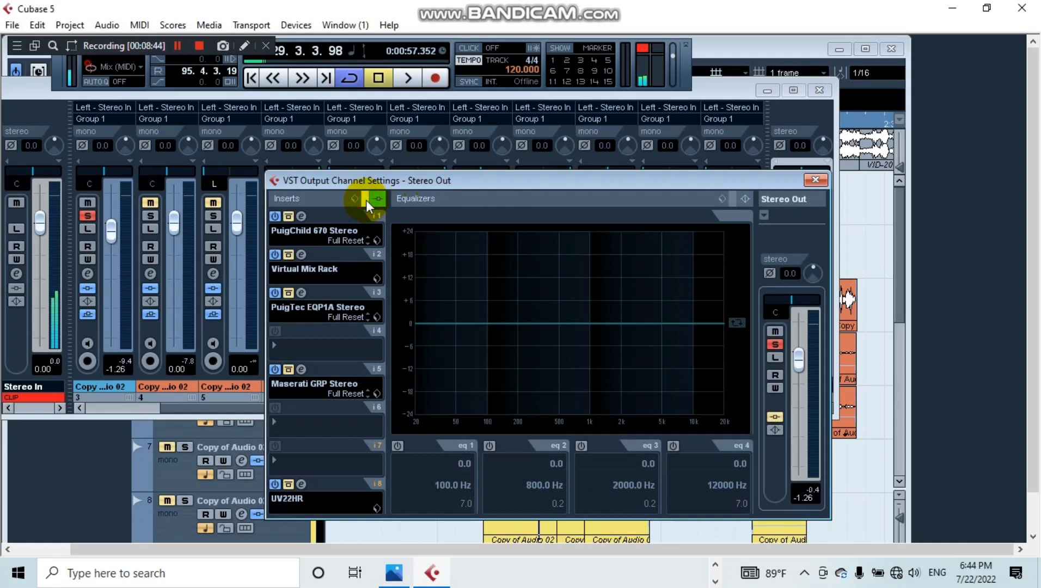
key(space)
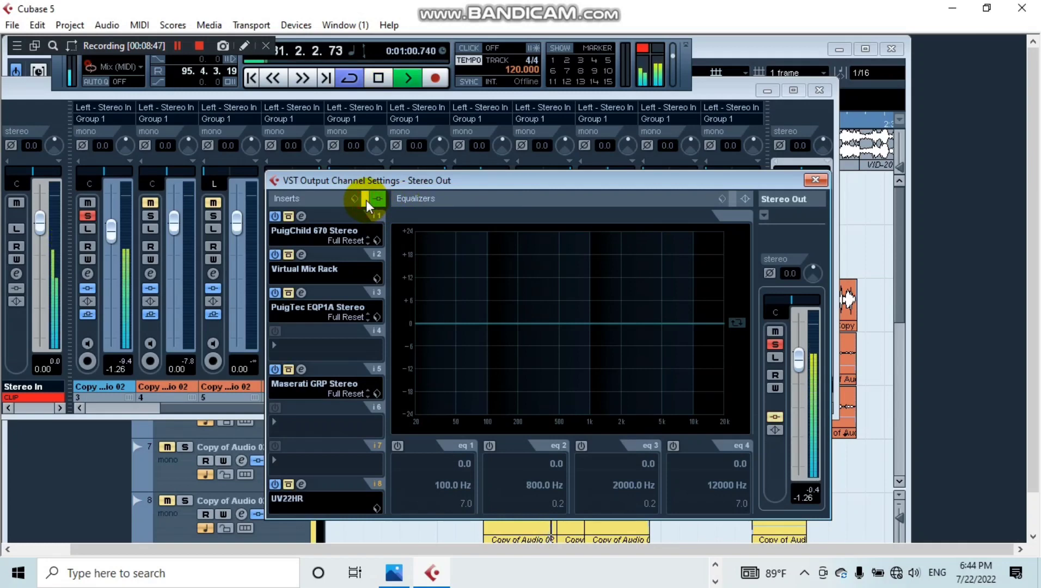
key(space)
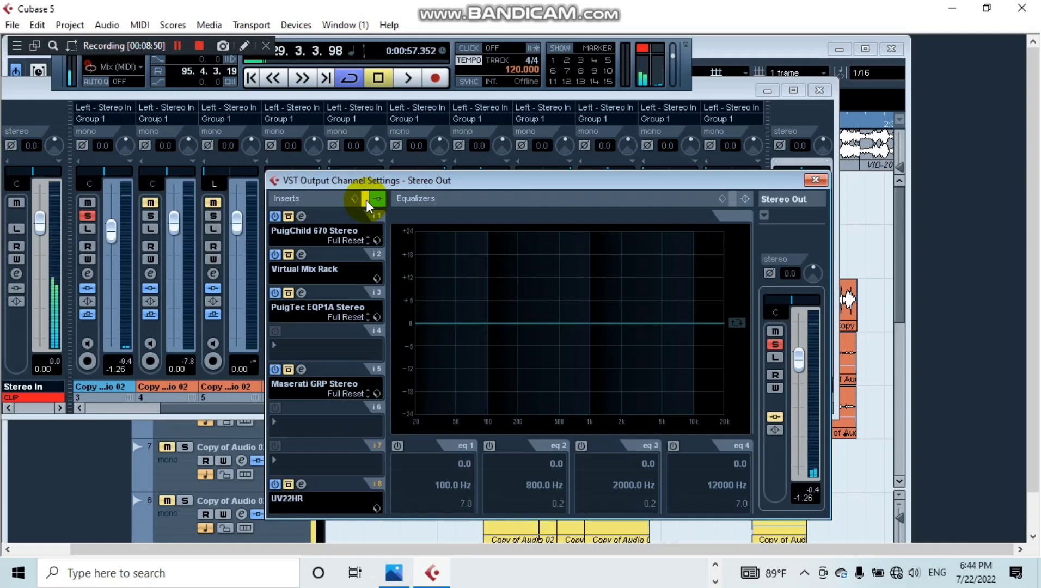
Reactivate the Stereo Out inserts and audition the vocal with the master processing
click(366, 202)
key(space)
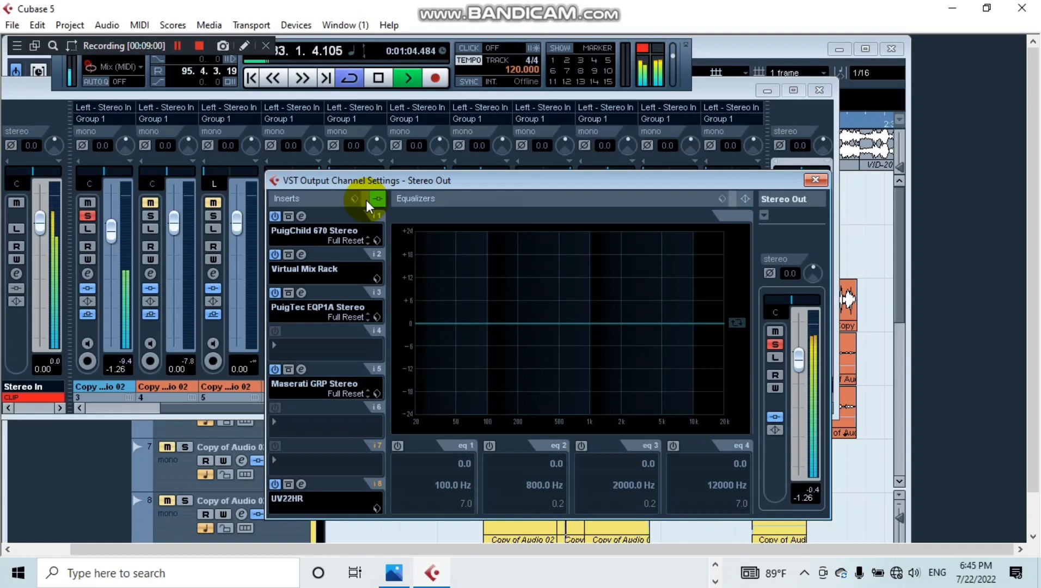
key(space)
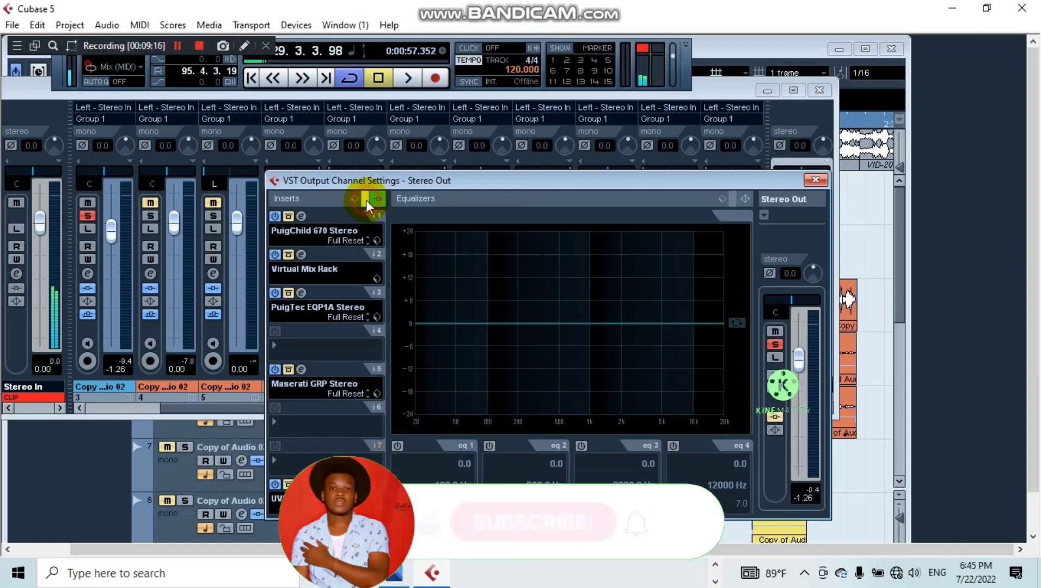
Compare the vocal again with the Stereo Out inserts bypassed and active, stopping playback with them active
key(space)
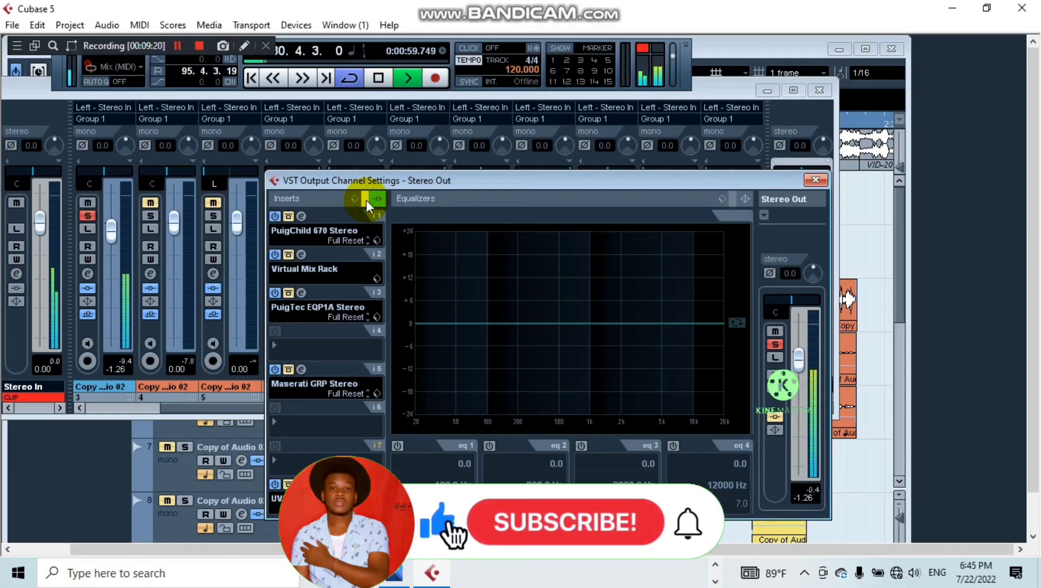
key(space)
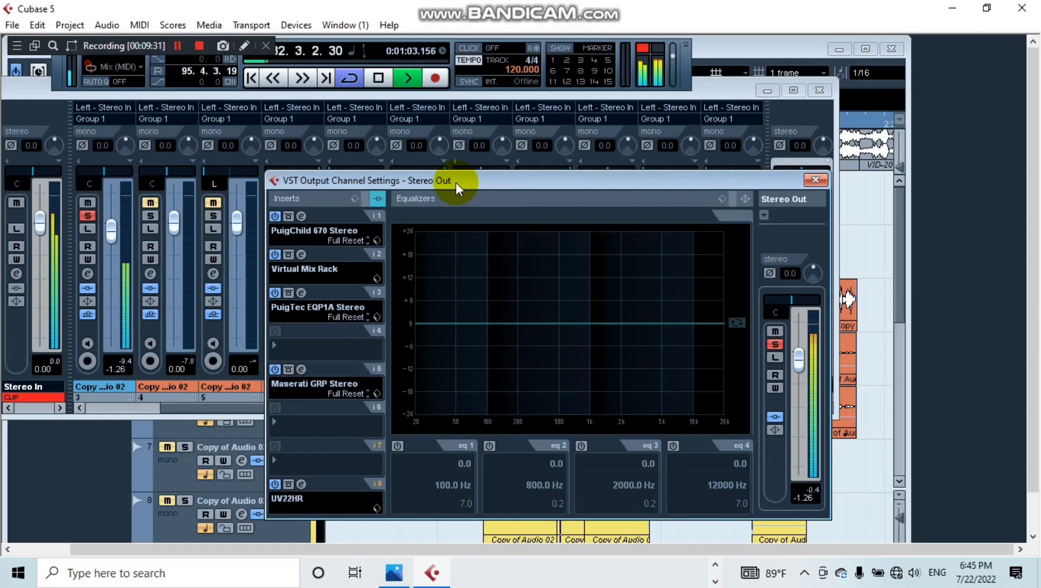
key(space)
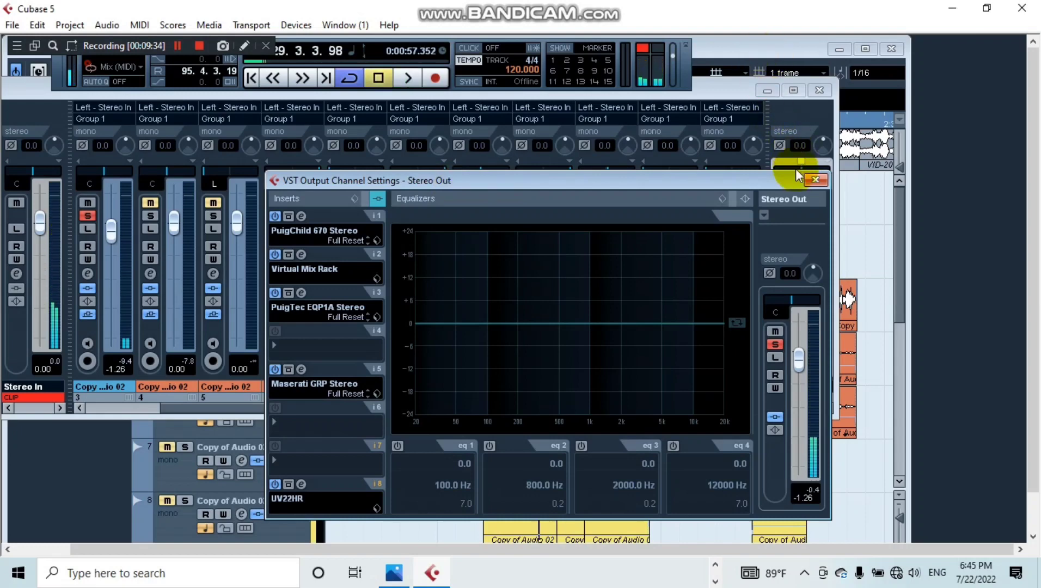
Close the Stereo Out channel settings, minimize the mixer and maximize the project window
click(815, 180)
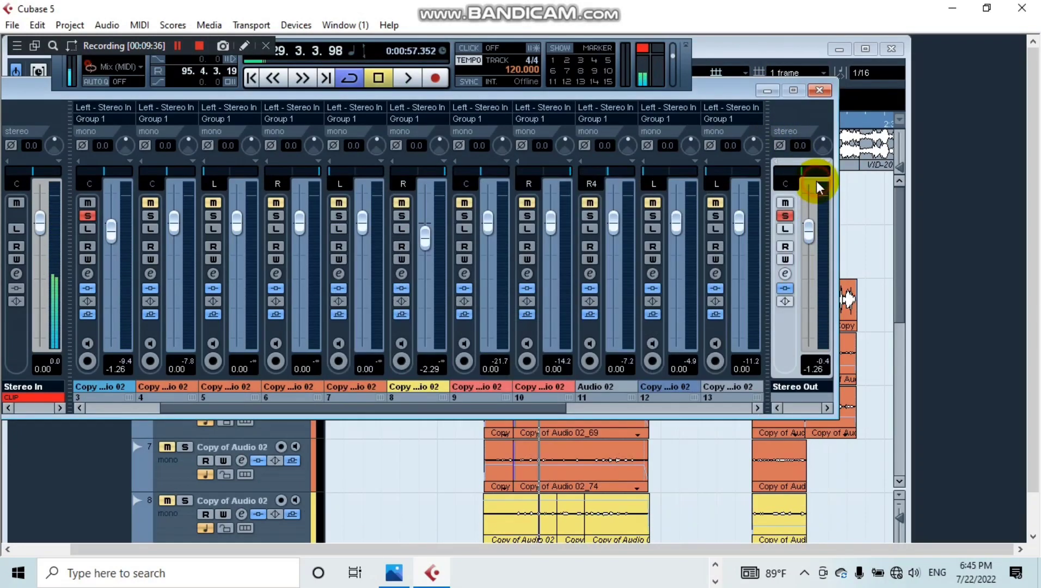
click(768, 90)
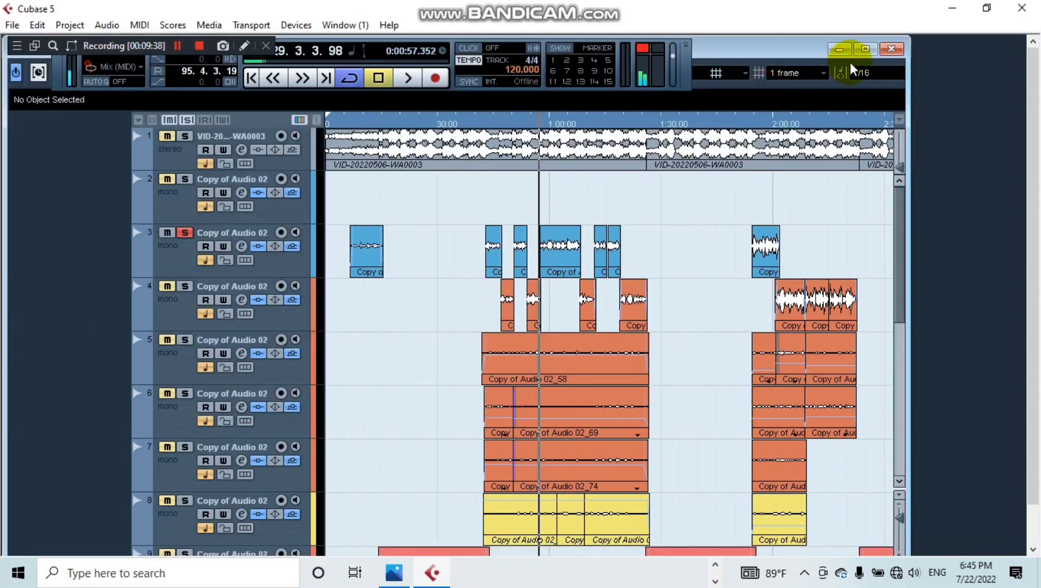
click(865, 49)
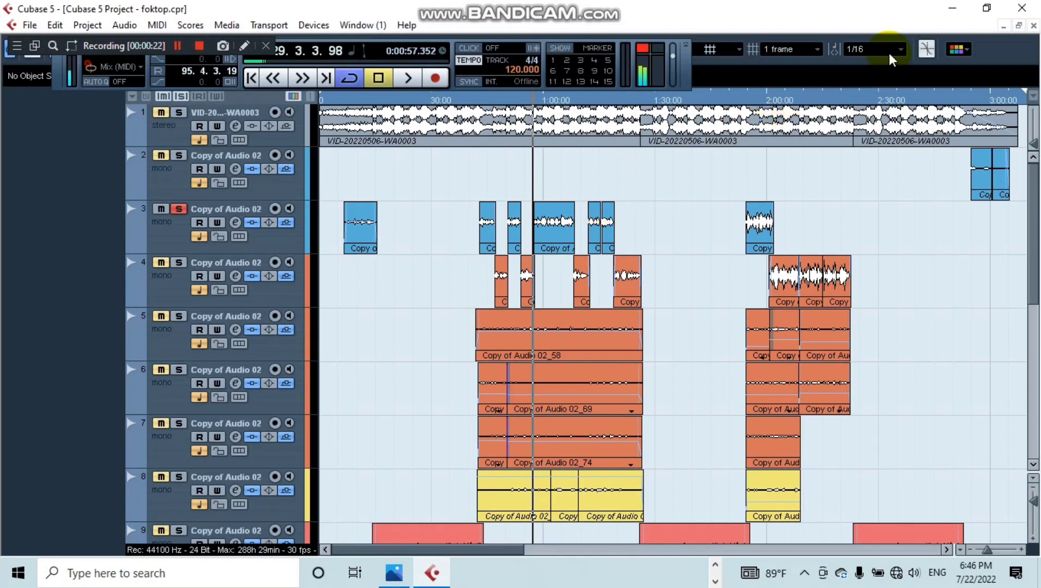
Minimize Cubase and switch to the image viewer to show the vocal routing diagram
click(952, 8)
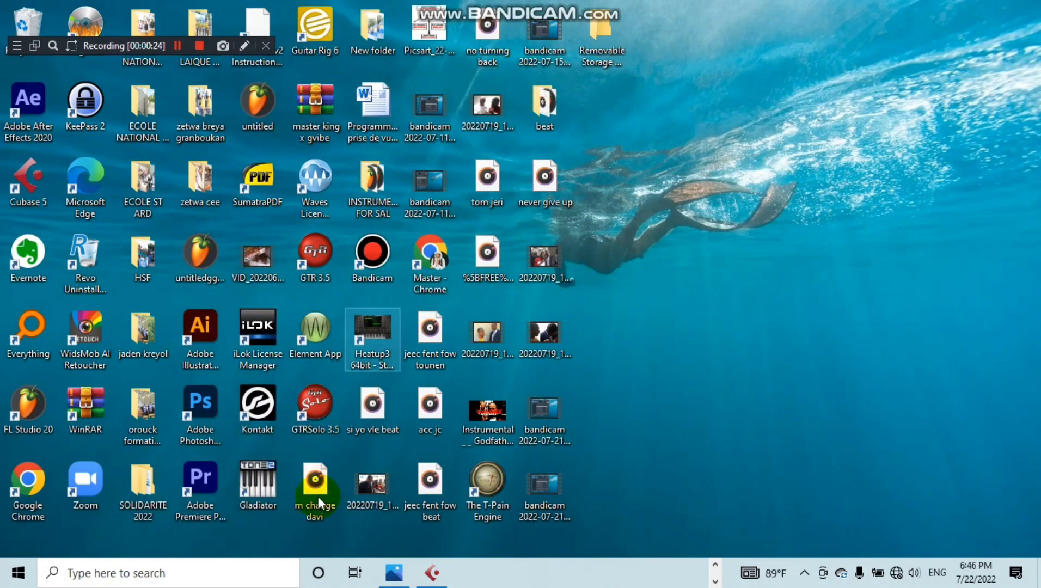
click(393, 572)
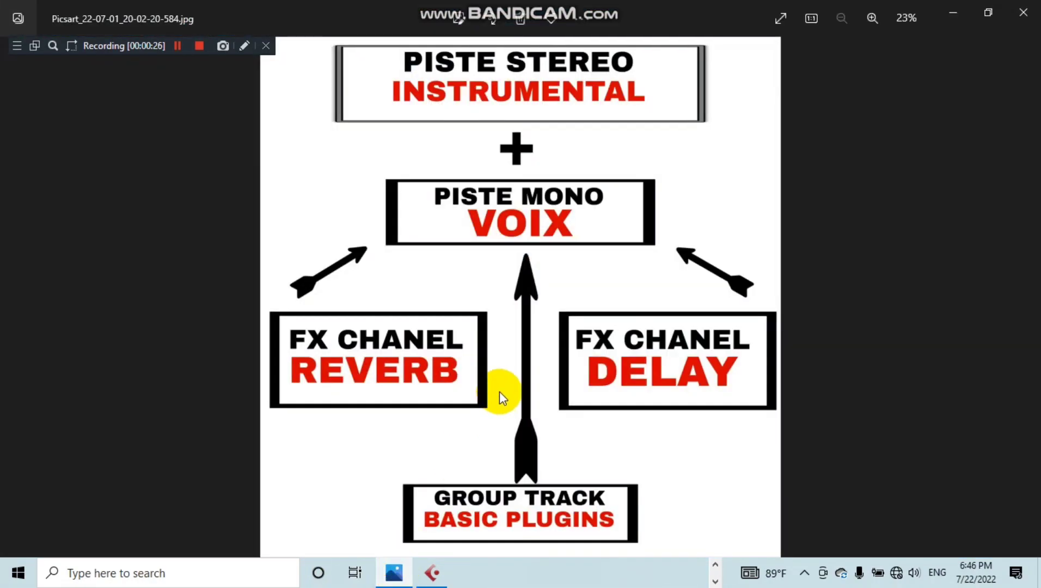